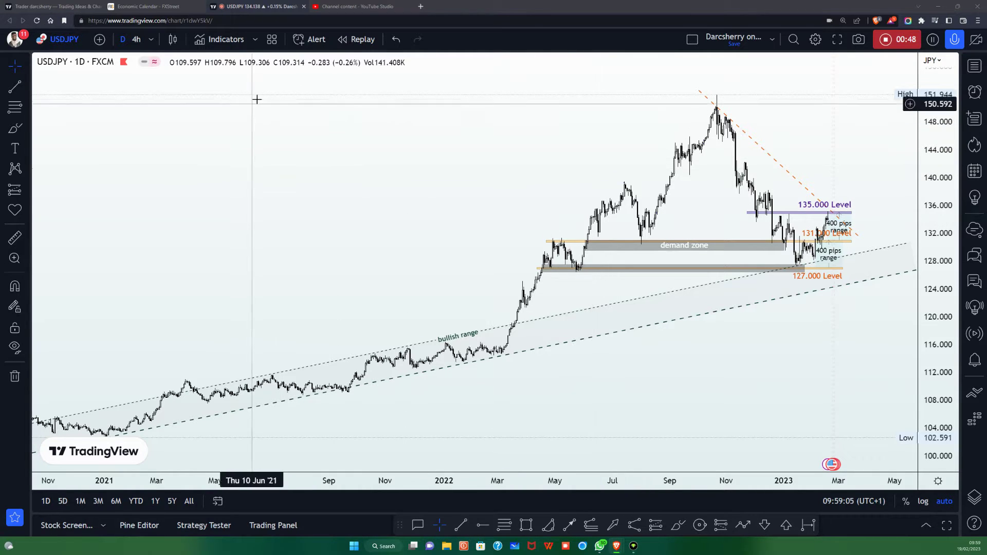
# - Switch to the published USDJPY follow-up idea and read its Feb 11 analysis and the first Feb 13 trade update
pyautogui.click(60, 7)
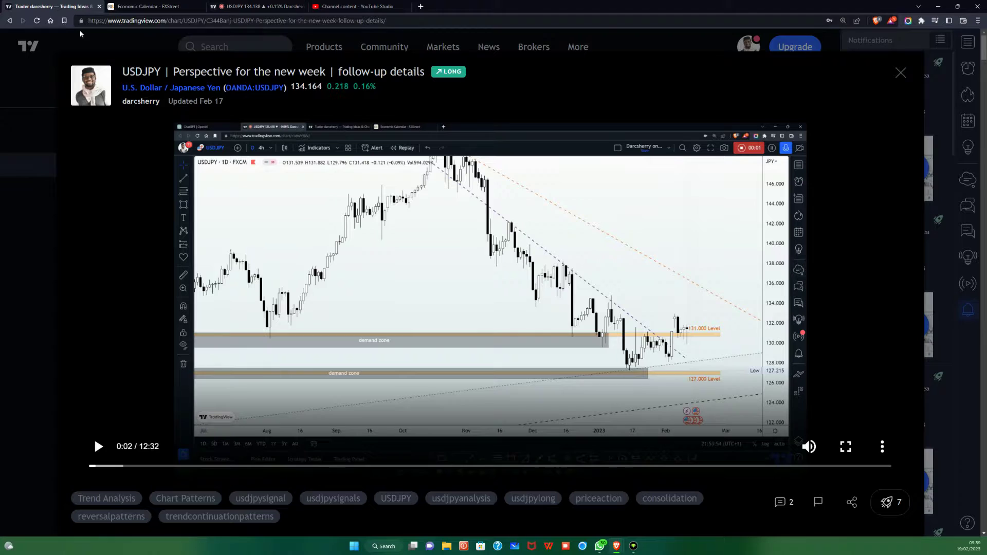
pyautogui.scroll(-1, 770, 378)
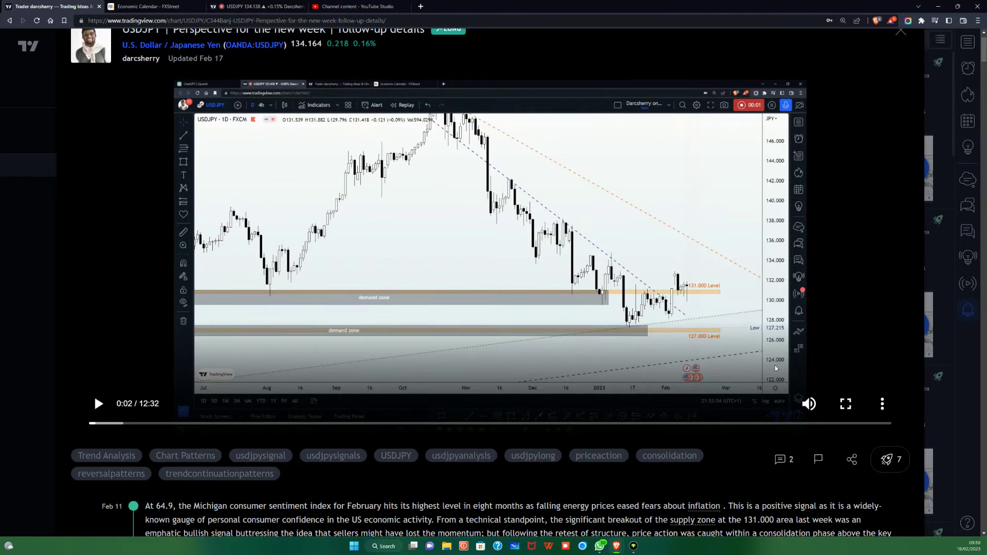
pyautogui.scroll(-6, 791, 368)
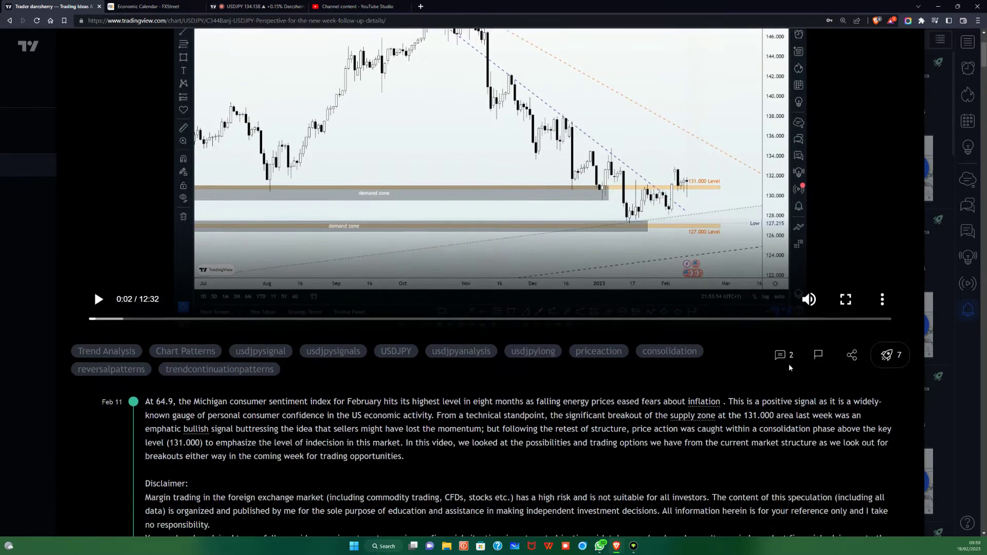
pyautogui.scroll(-1, 790, 364)
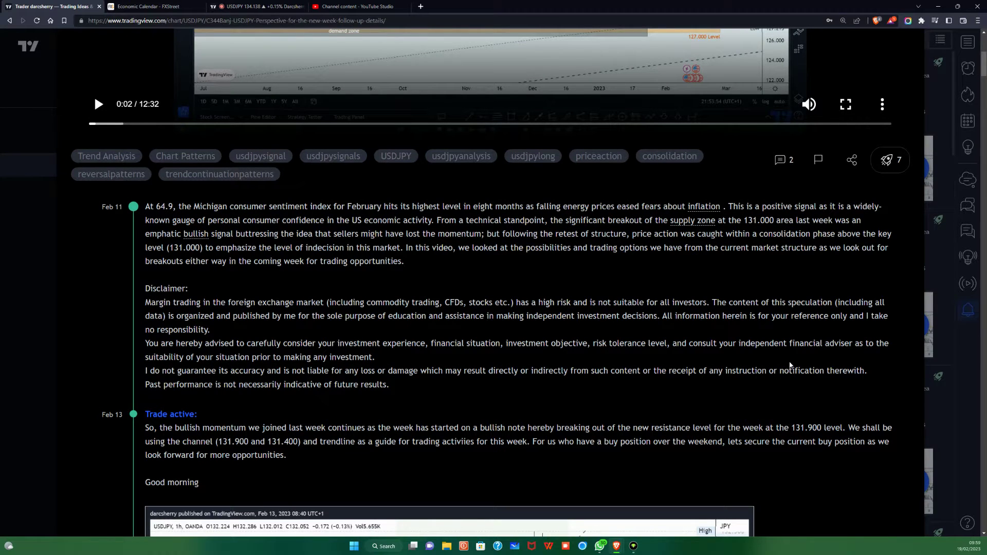
pyautogui.scroll(-5, 669, 391)
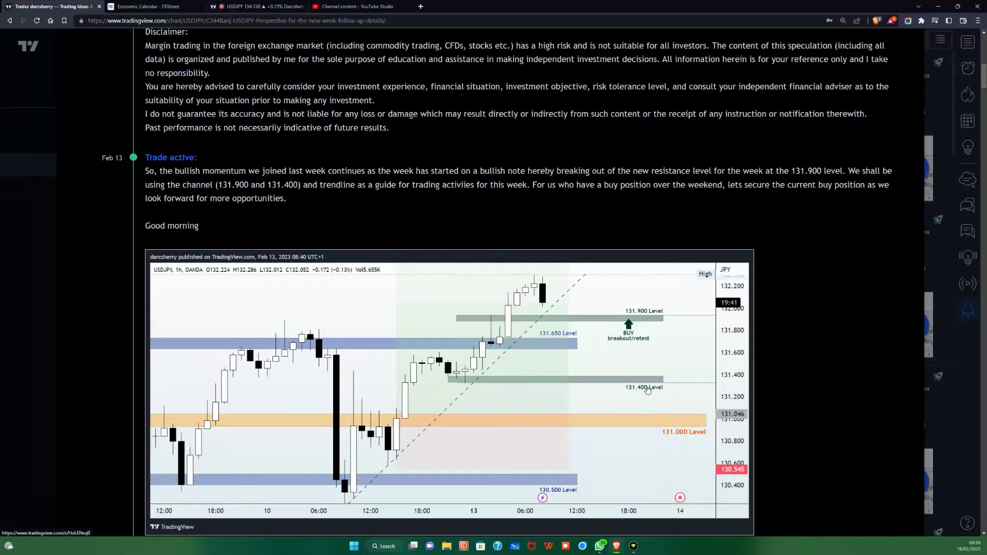
# - Review the Feb 13 trade updates and their chart snapshots, from the secured buy positions to the sell trigger at the 132.550 level
pyautogui.scroll(-2, 564, 398)
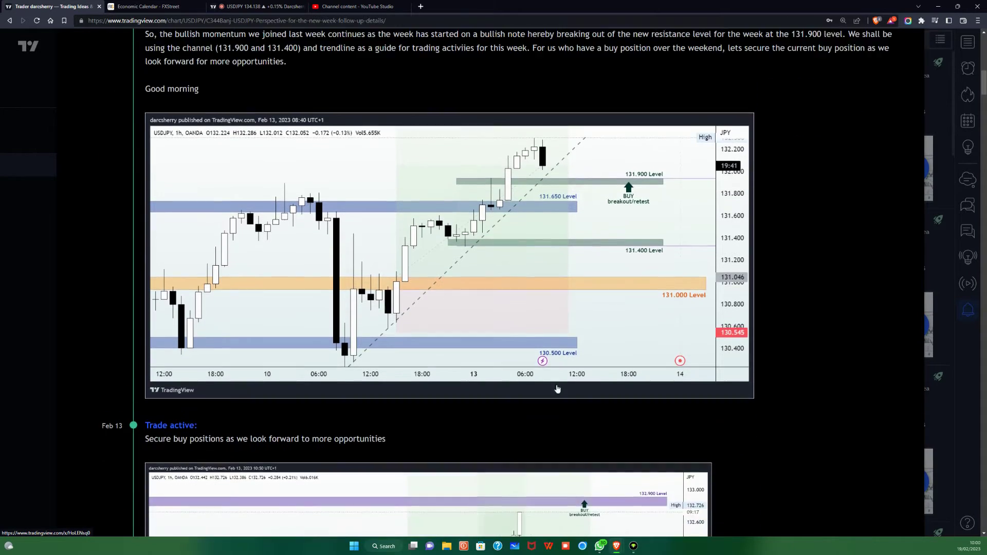
pyautogui.scroll(-4, 546, 339)
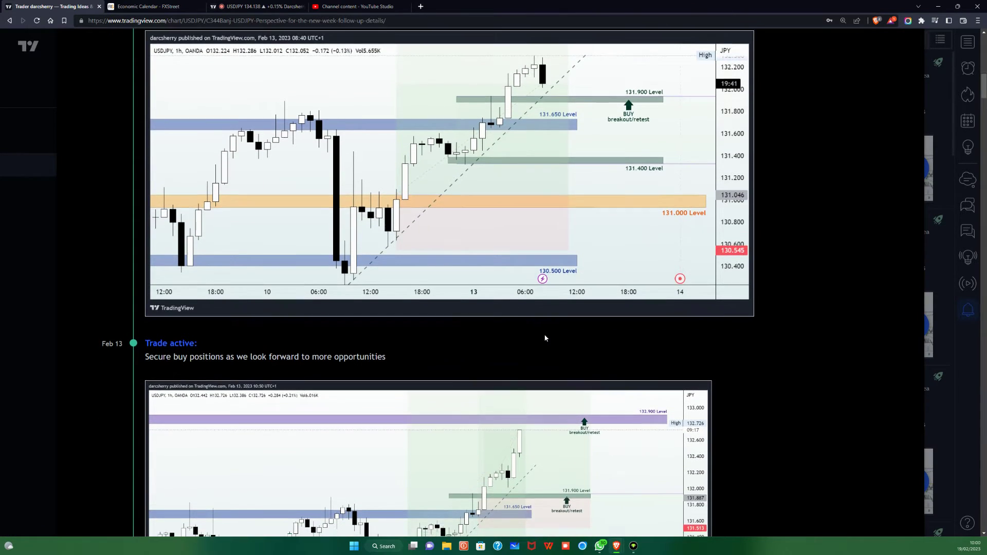
pyautogui.scroll(-10, 546, 337)
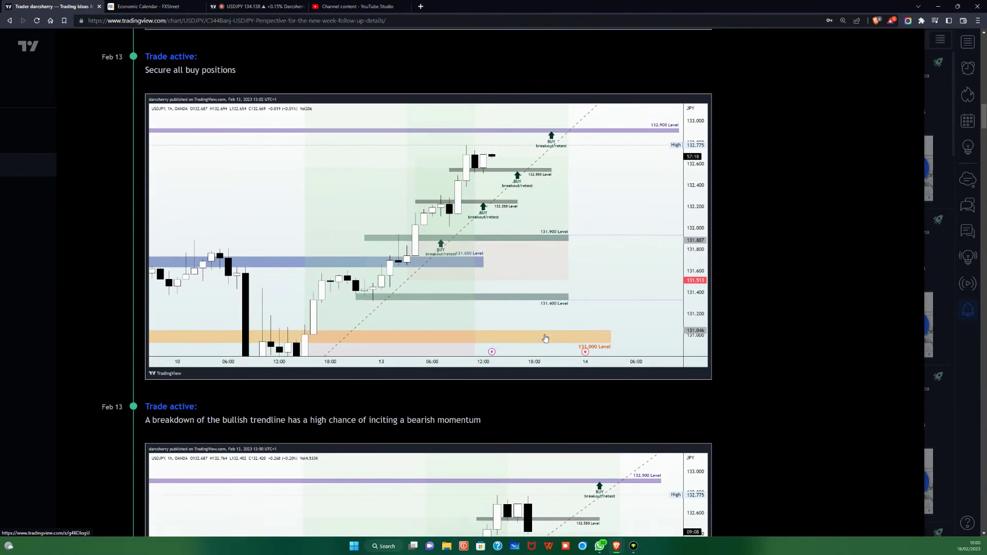
pyautogui.scroll(-11, 545, 338)
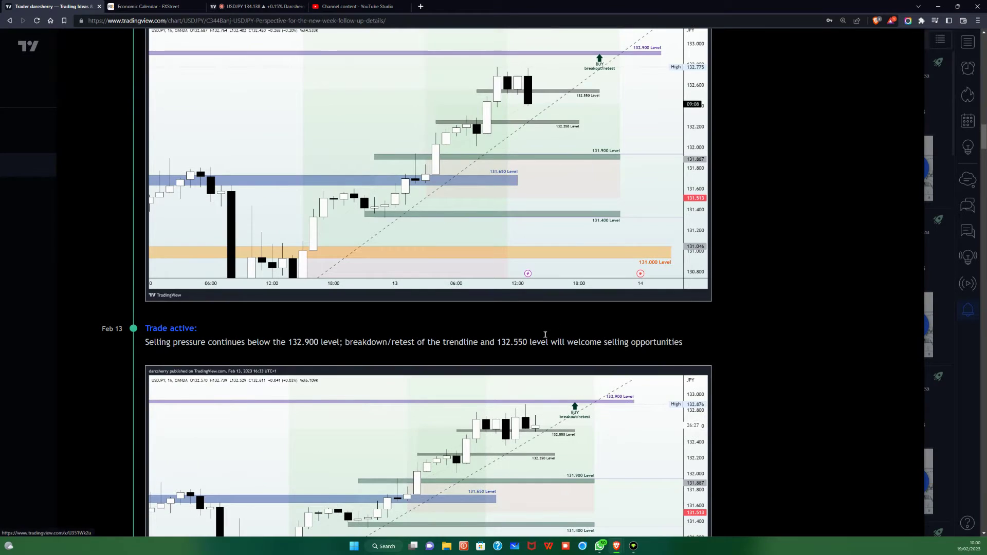
pyautogui.scroll(-2, 545, 337)
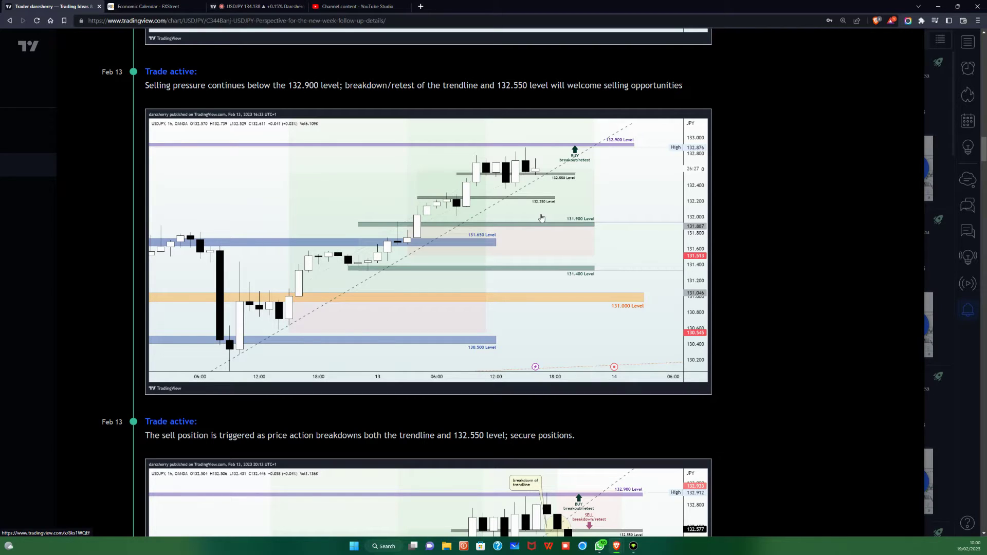
pyautogui.scroll(-3, 542, 220)
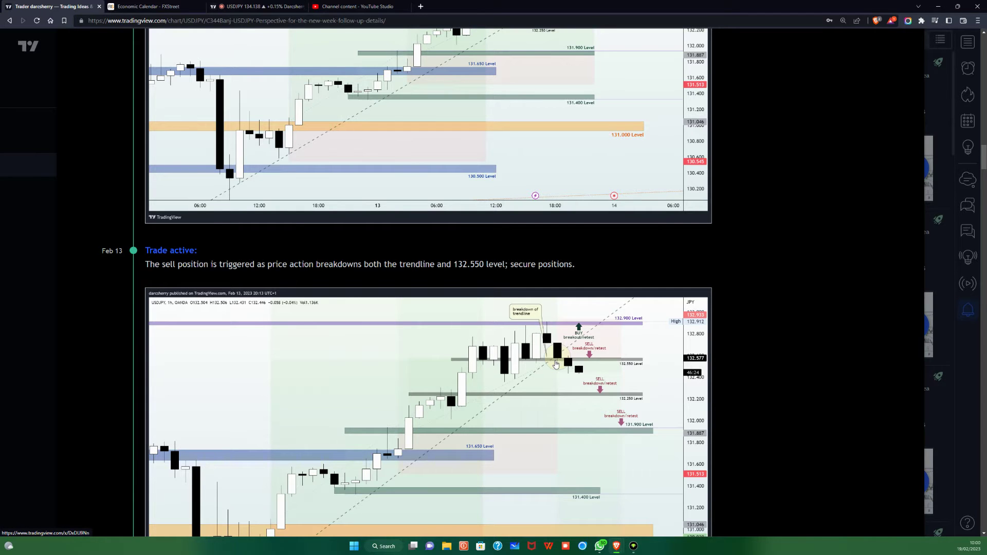
# - Review the Feb 14 updates, examining the chart snapshots around the 131.800, 132.300 and 132.900 levels
pyautogui.scroll(-10, 555, 364)
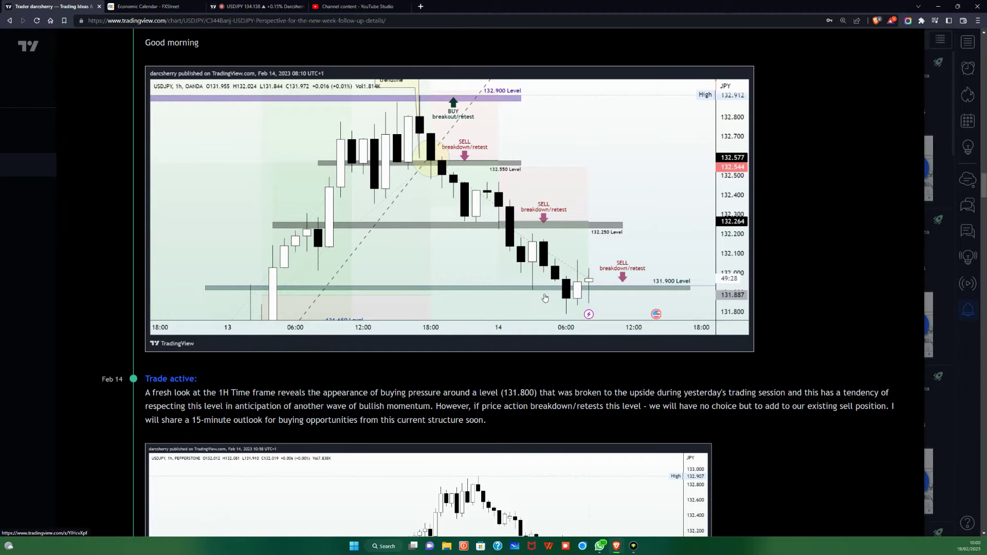
pyautogui.scroll(-3, 540, 279)
pyautogui.scroll(1, 588, 155)
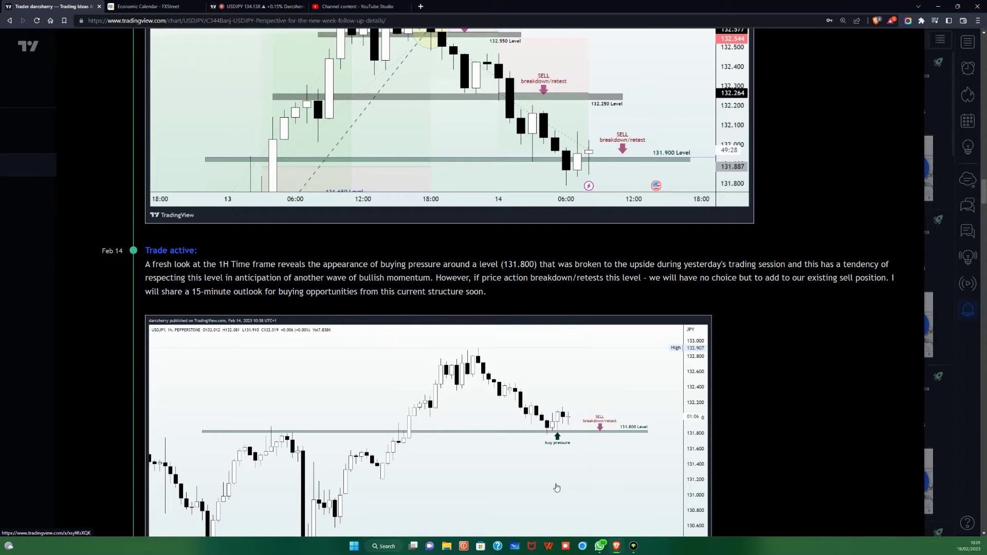
pyautogui.scroll(-2, 581, 465)
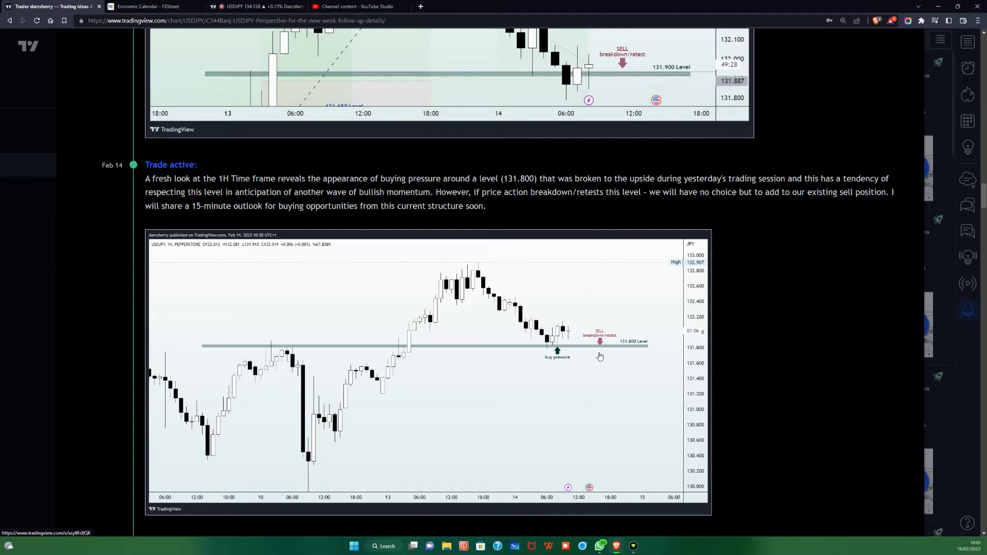
pyautogui.scroll(-6, 514, 370)
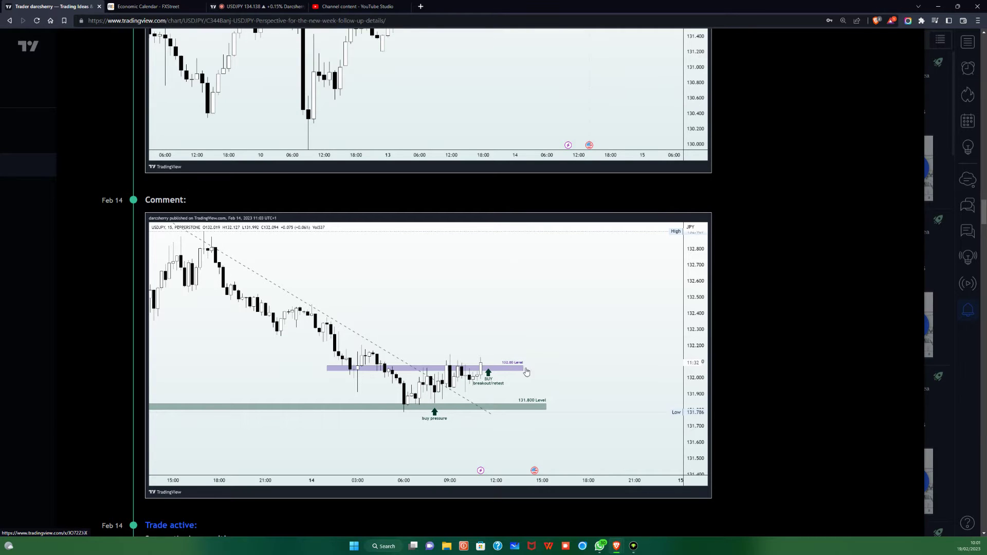
pyautogui.scroll(-6, 514, 377)
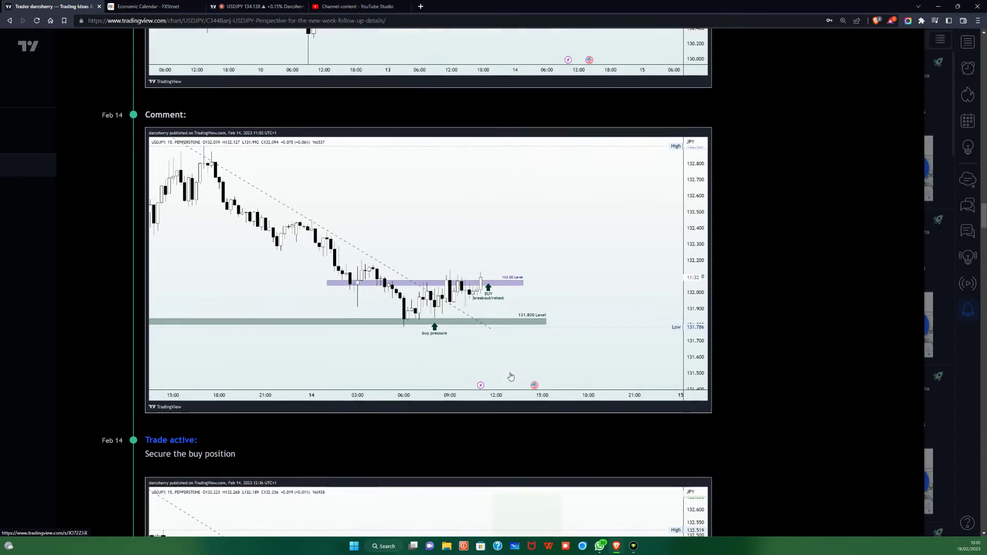
pyautogui.scroll(1, 482, 446)
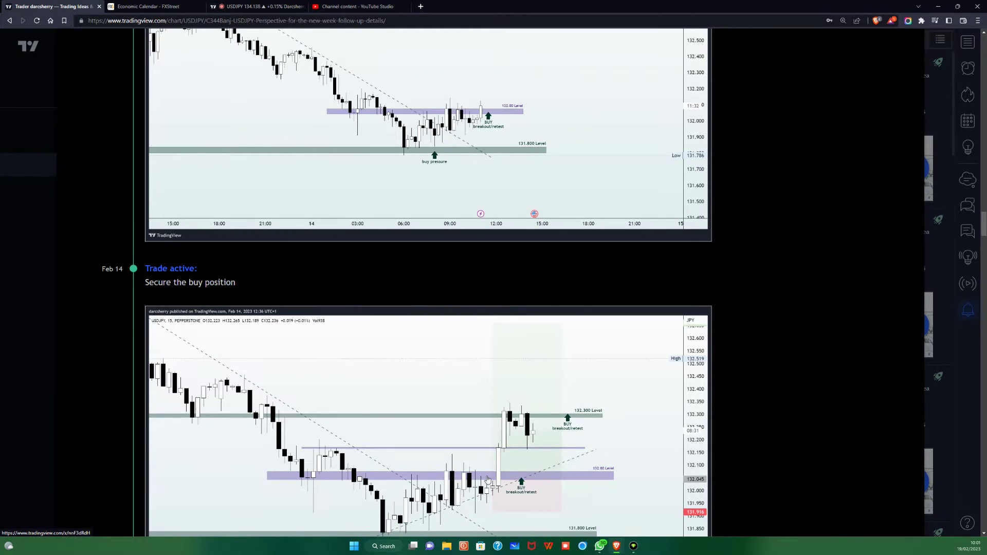
pyautogui.scroll(-2, 487, 479)
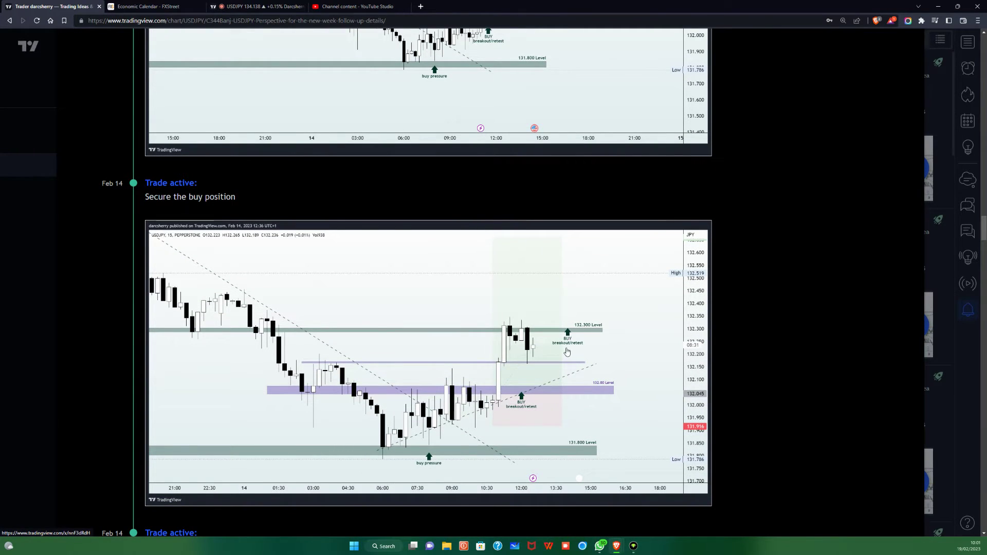
pyautogui.scroll(-7, 545, 354)
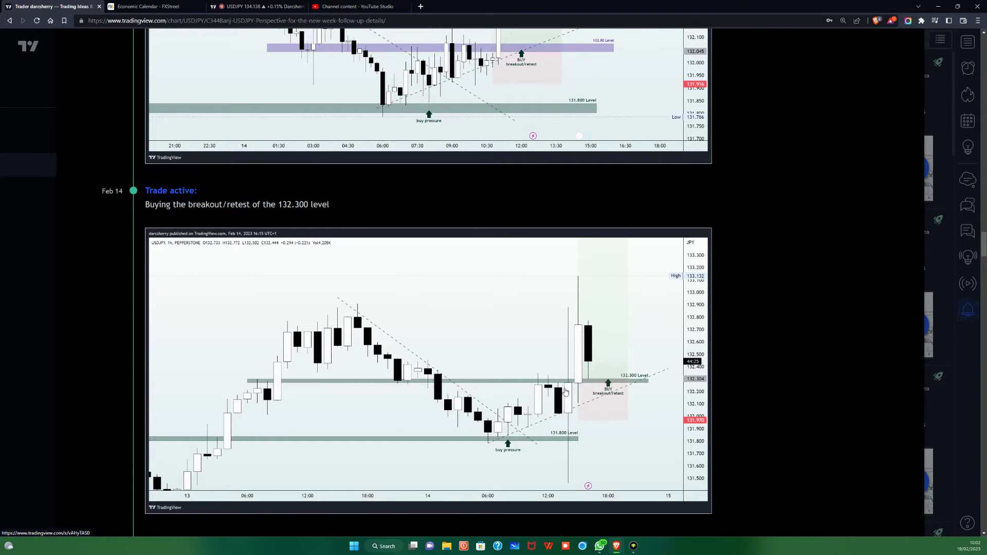
pyautogui.scroll(-5, 565, 427)
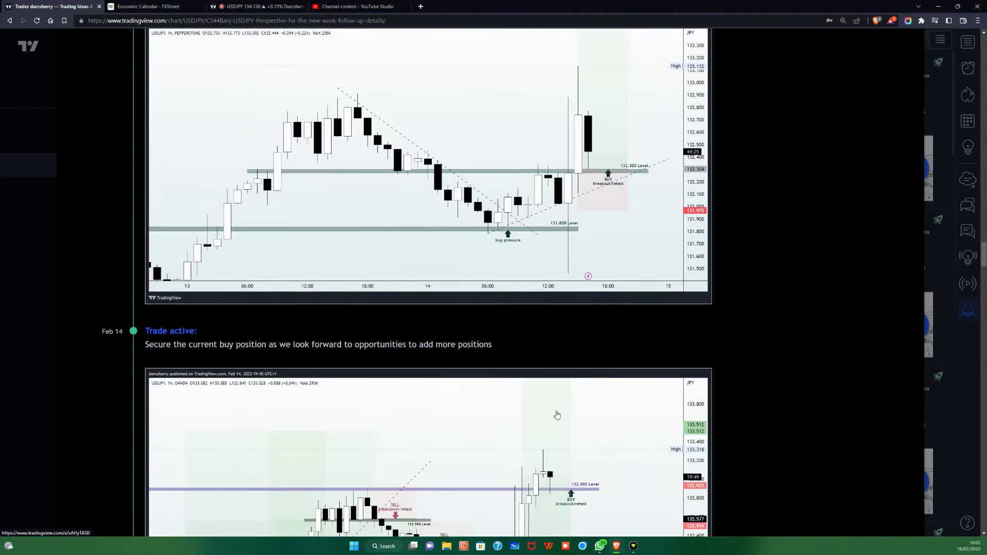
pyautogui.scroll(-2, 513, 478)
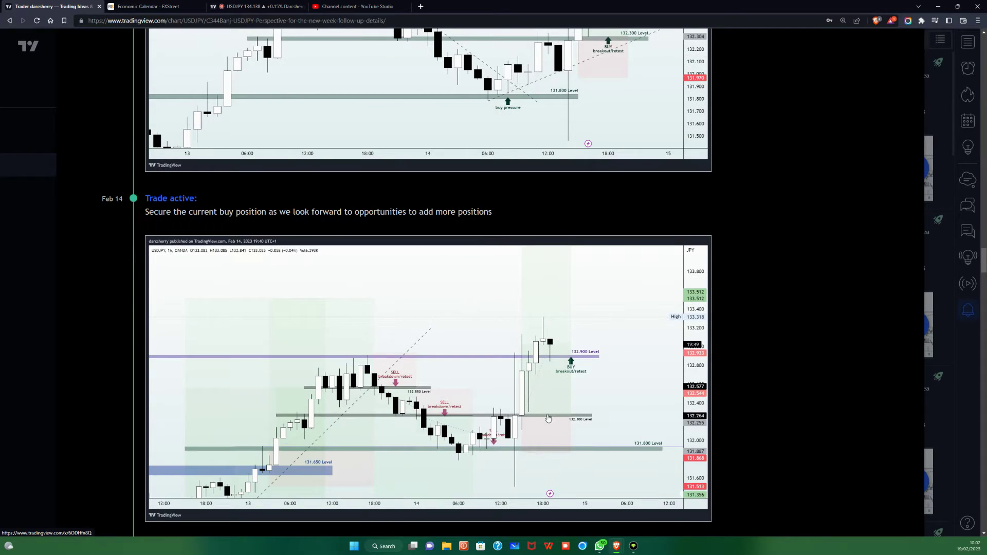
# - Skim the Feb 15 to Feb 17 updates through to the closed trade at the 135.000 target
pyautogui.scroll(-13, 548, 418)
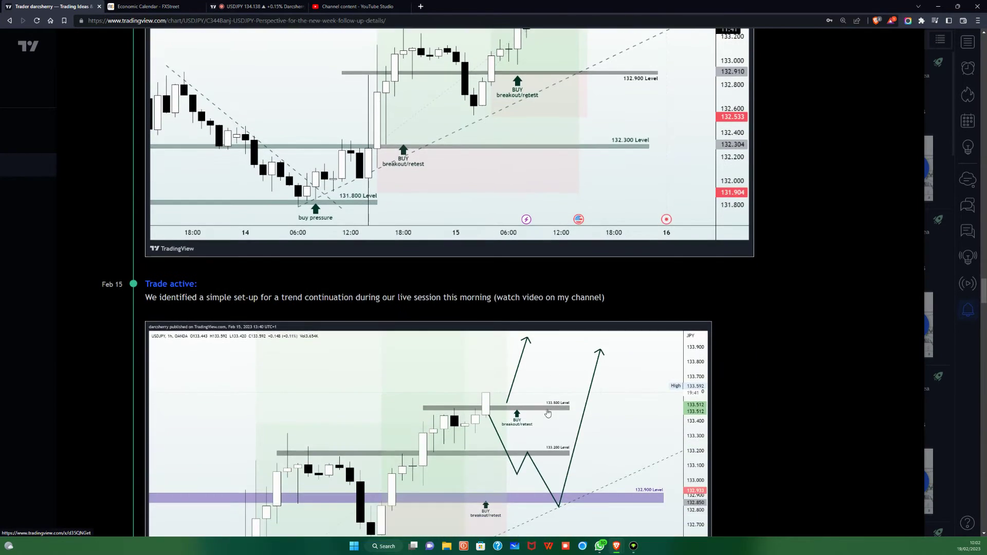
pyautogui.scroll(-14, 548, 413)
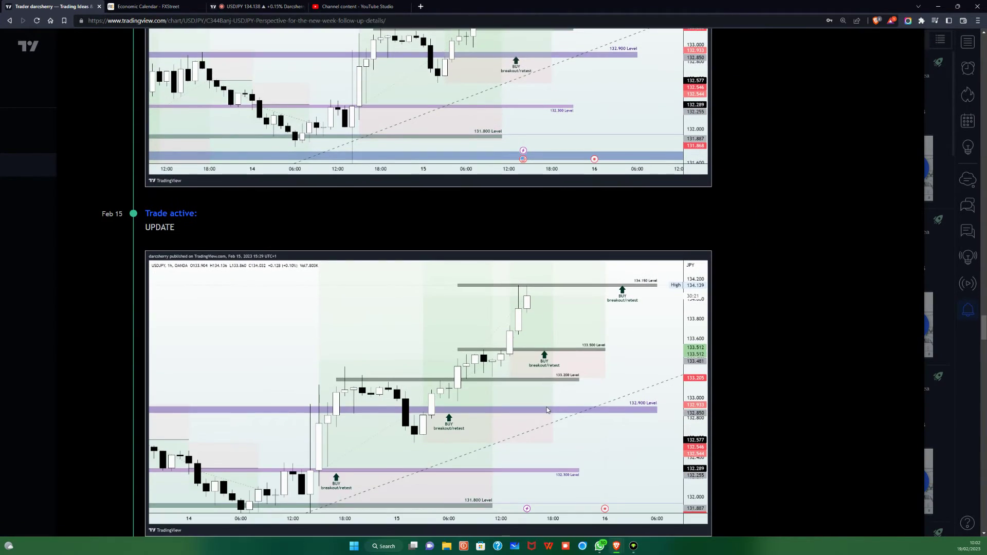
pyautogui.scroll(-2, 547, 410)
pyautogui.scroll(-10, 547, 410)
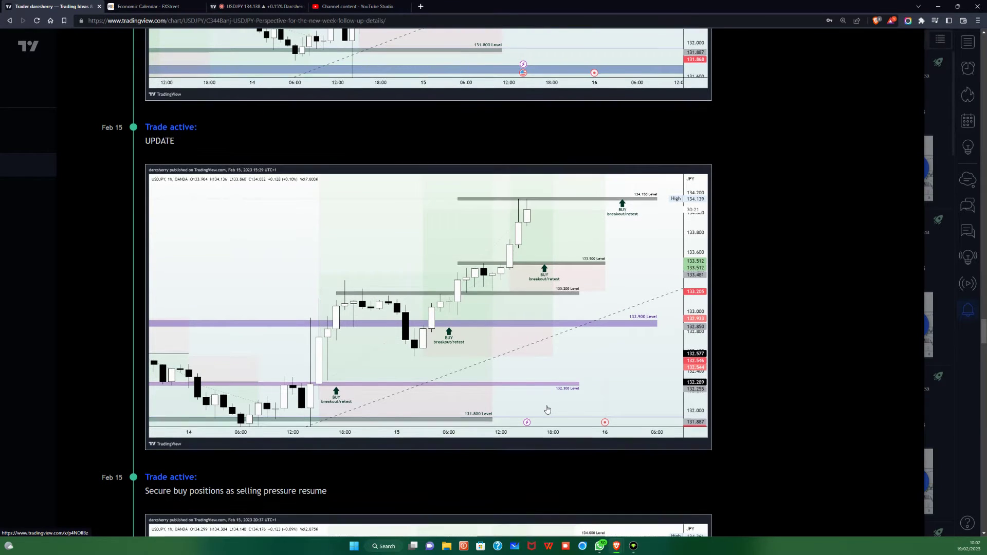
pyautogui.scroll(-17, 547, 408)
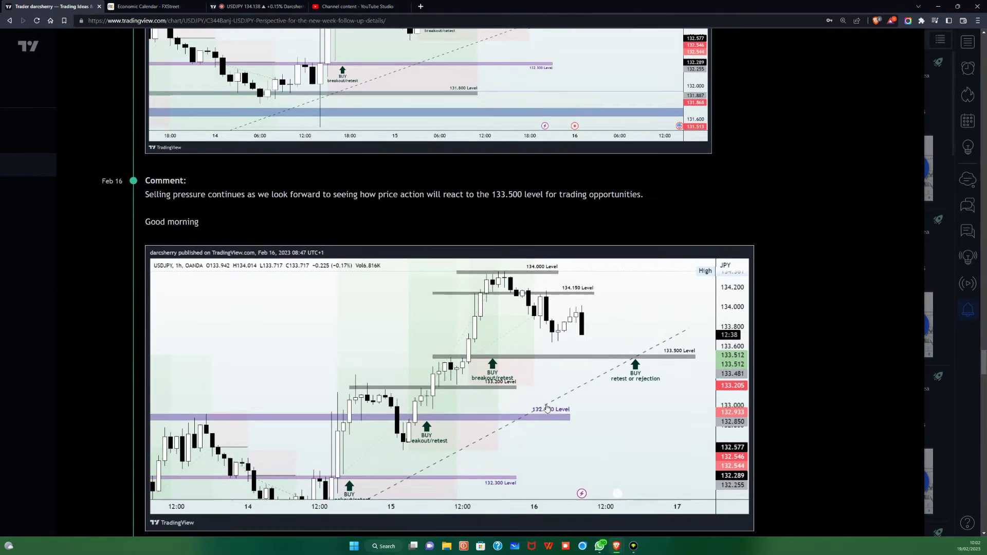
pyautogui.scroll(-16, 547, 408)
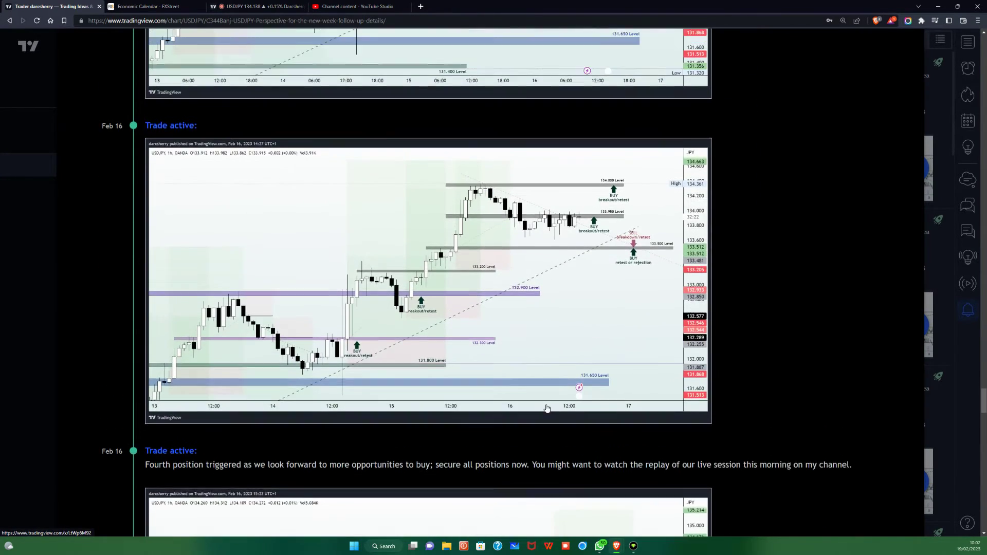
pyautogui.scroll(-14, 548, 409)
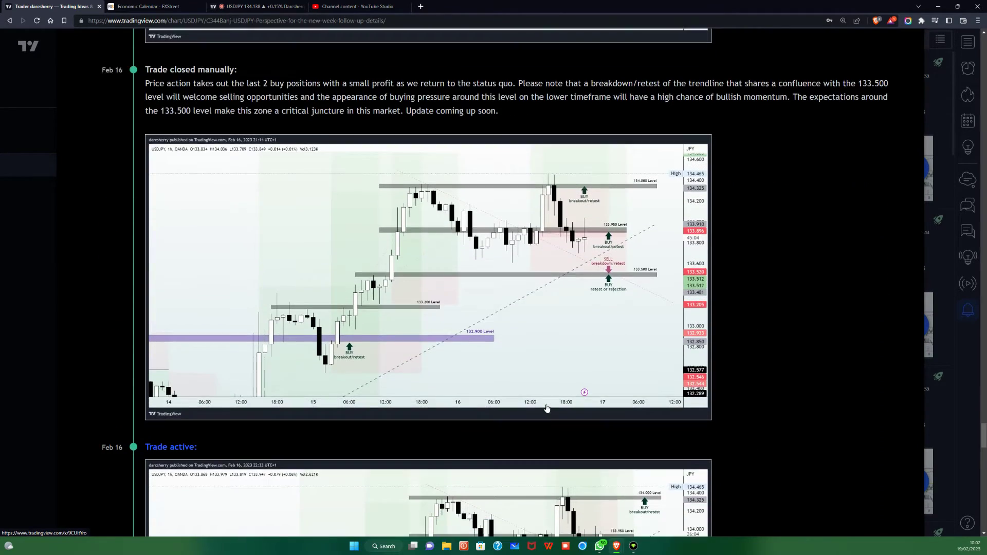
pyautogui.scroll(-8, 548, 401)
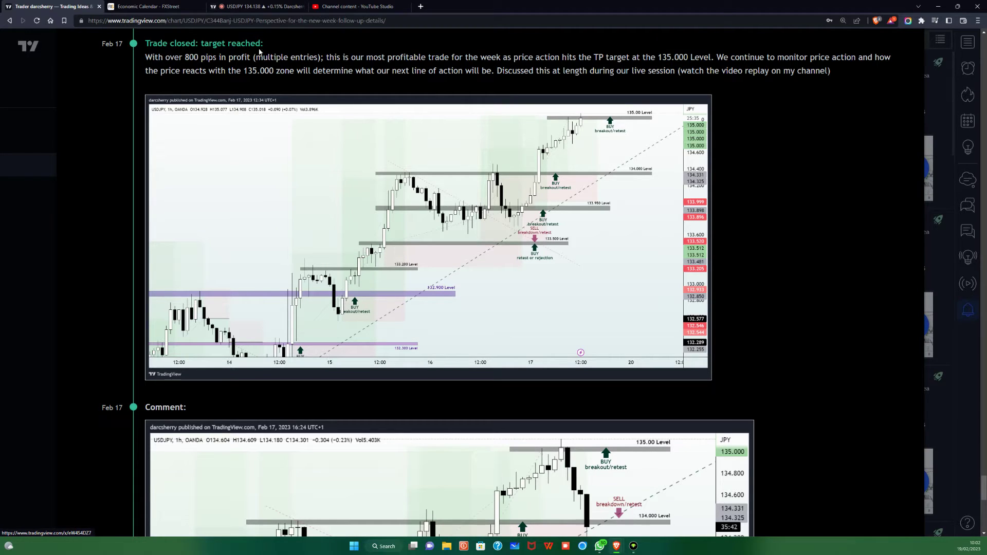
# - Return to the USDJPY daily chart and frame the recent price action between the 127.000 and 135.000 levels
pyautogui.click(252, 6)
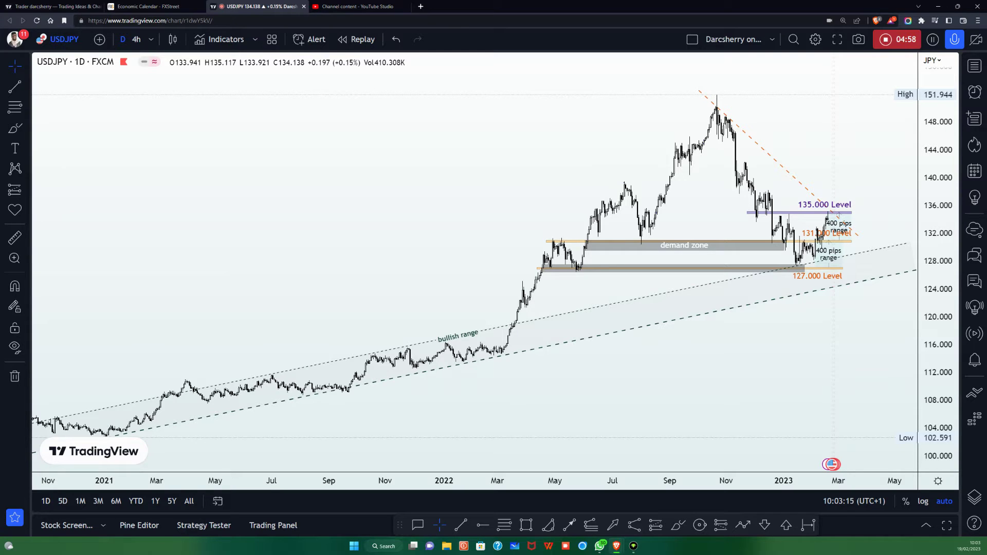
pyautogui.scroll(4, 756, 398)
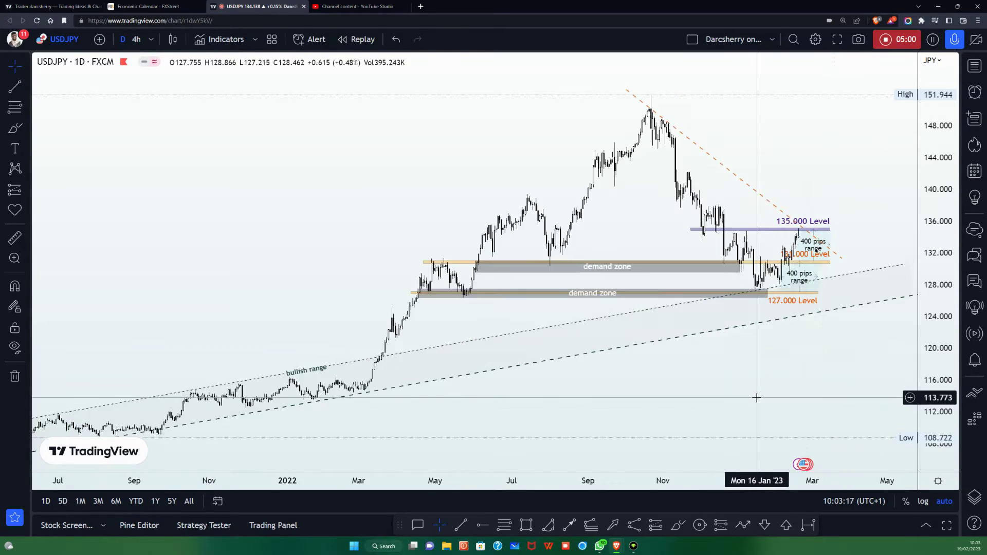
pyautogui.scroll(3, 756, 399)
pyautogui.scroll(-3, 758, 400)
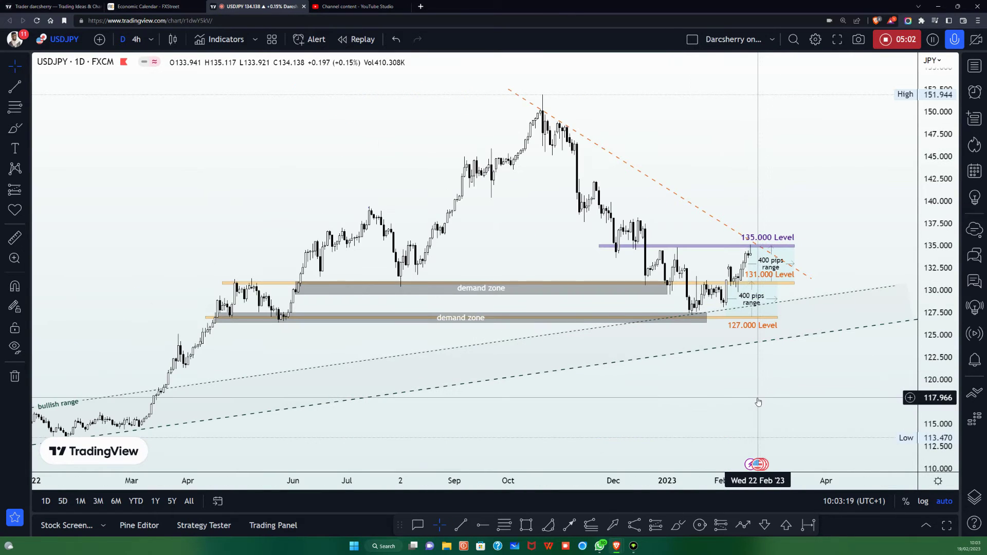
pyautogui.scroll(1, 758, 403)
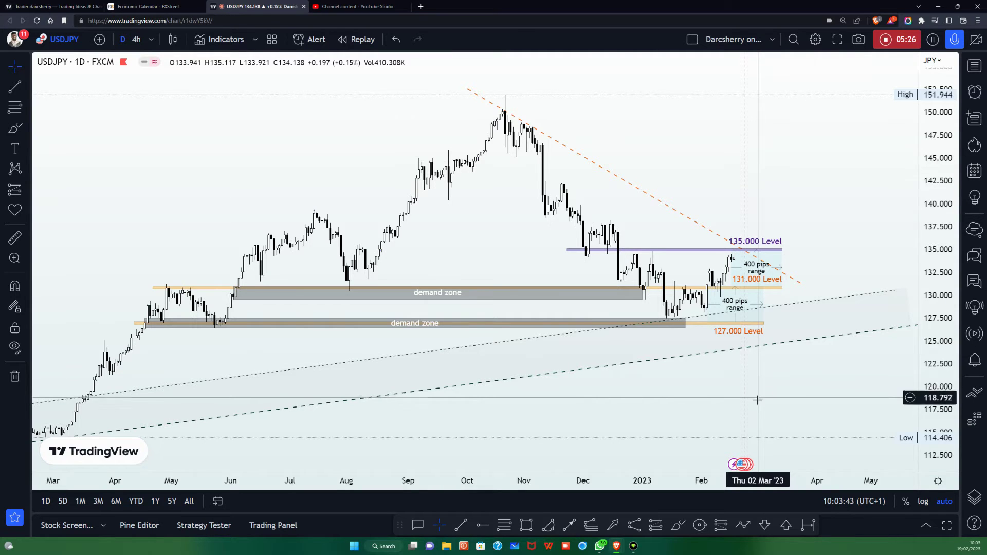
pyautogui.moveTo(944, 365); pyautogui.dragTo(941, 277)
pyautogui.scroll(2, 862, 285)
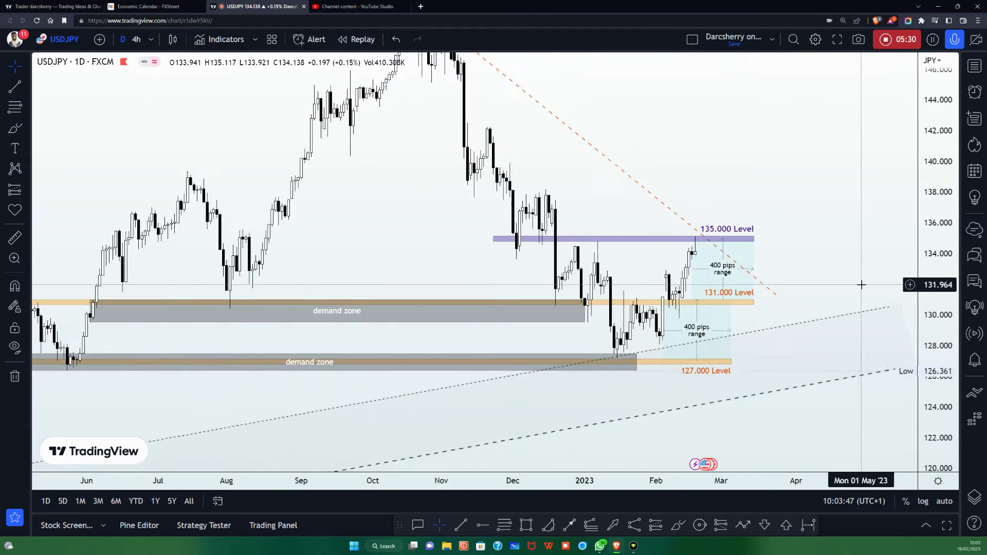
pyautogui.scroll(3, 862, 284)
pyautogui.scroll(2, 859, 258)
pyautogui.hscroll(1, 859, 258)
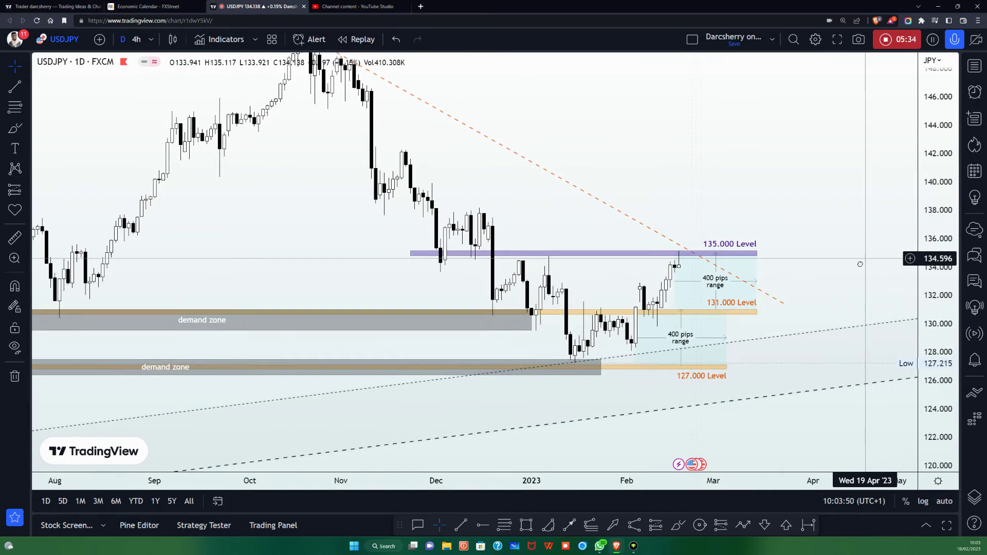
pyautogui.moveTo(860, 263); pyautogui.dragTo(858, 275)
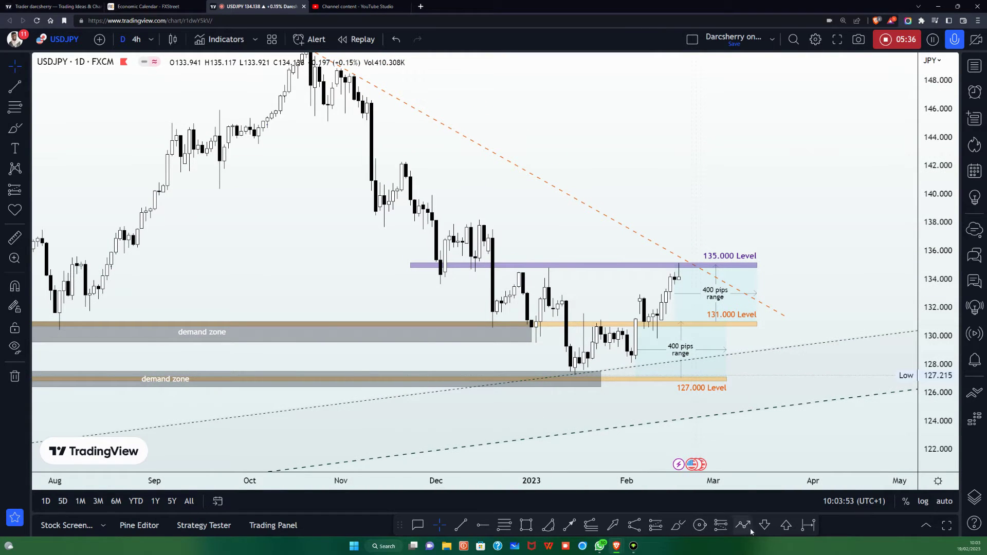
# - Circle the January price action between the 127.000 and 131.000 levels with the Brush, and erase the mark
pyautogui.scroll(-2, 728, 438)
pyautogui.click(679, 525)
pyautogui.moveTo(673, 323)
pyautogui.mouseDown()
pyautogui.moveTo(577, 357)
pyautogui.moveTo(661, 378)
pyautogui.moveTo(672, 322)
pyautogui.mouseUp()
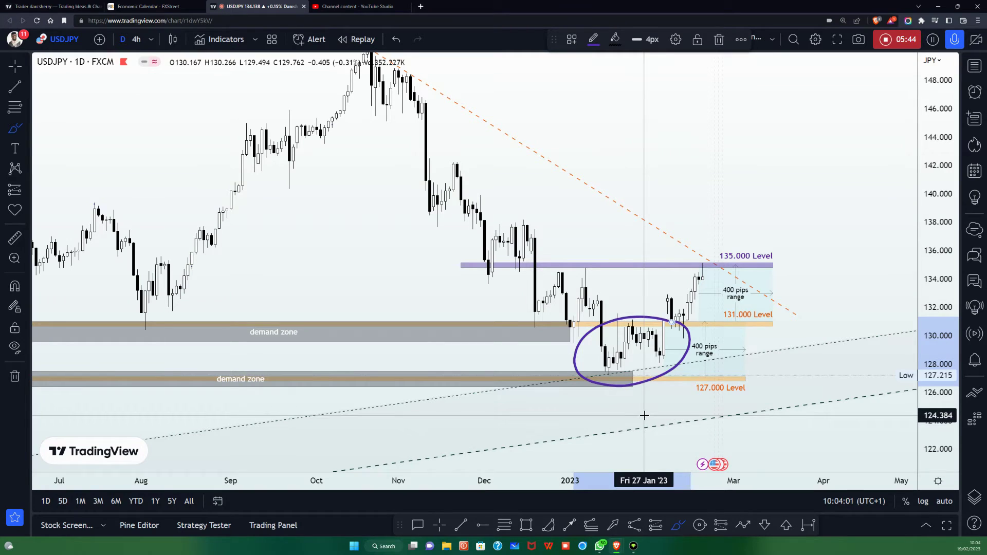
pyautogui.press('Delete')
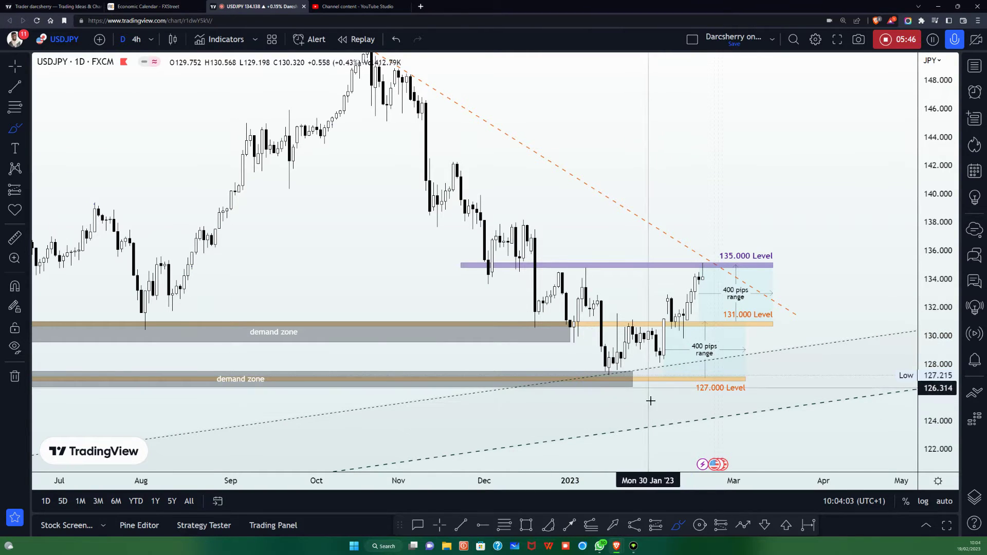
# - Draw a path arrow tracing the decline to the 127.000 level, the rise to 131.000, the pullback near 128.000 and the return to 131.000
pyautogui.click(743, 524)
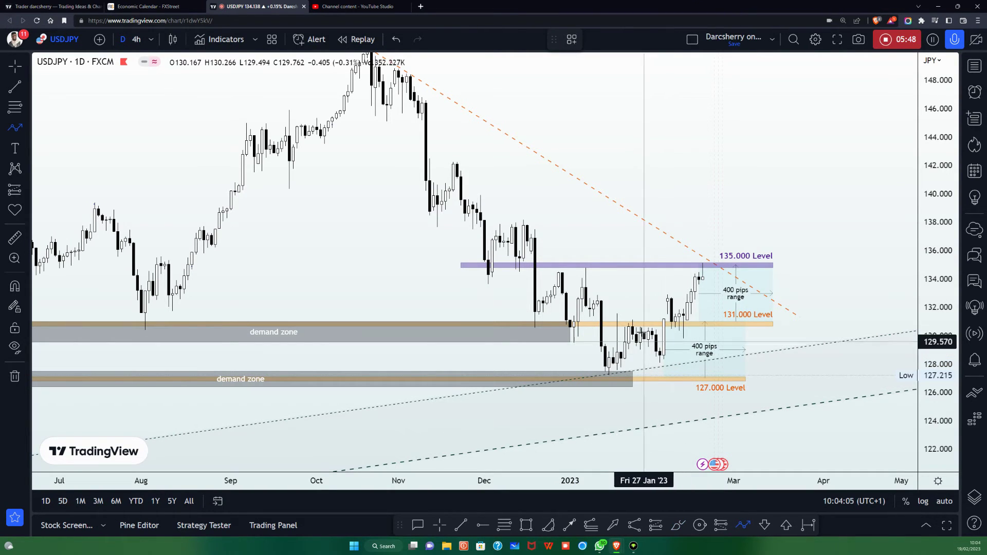
pyautogui.click(465, 128)
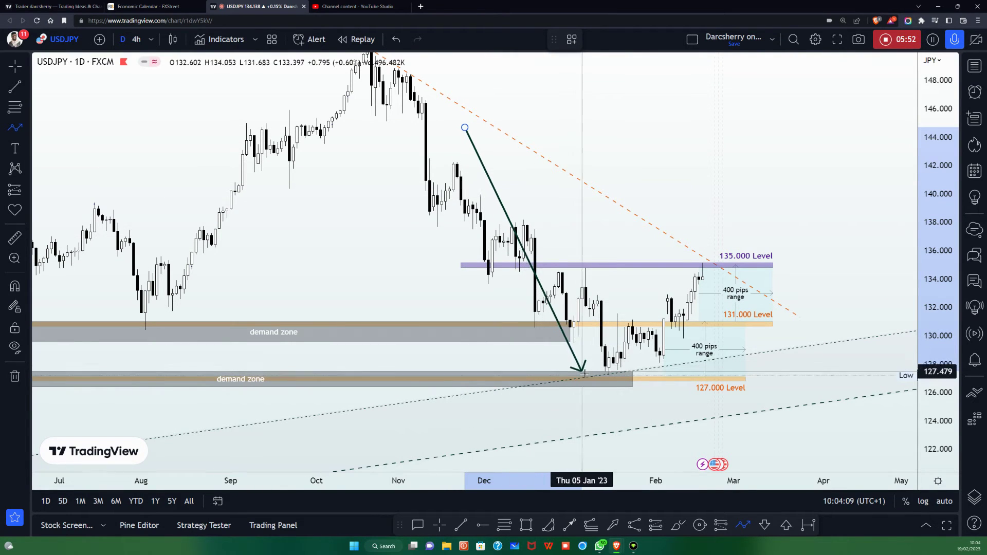
pyautogui.click(605, 381)
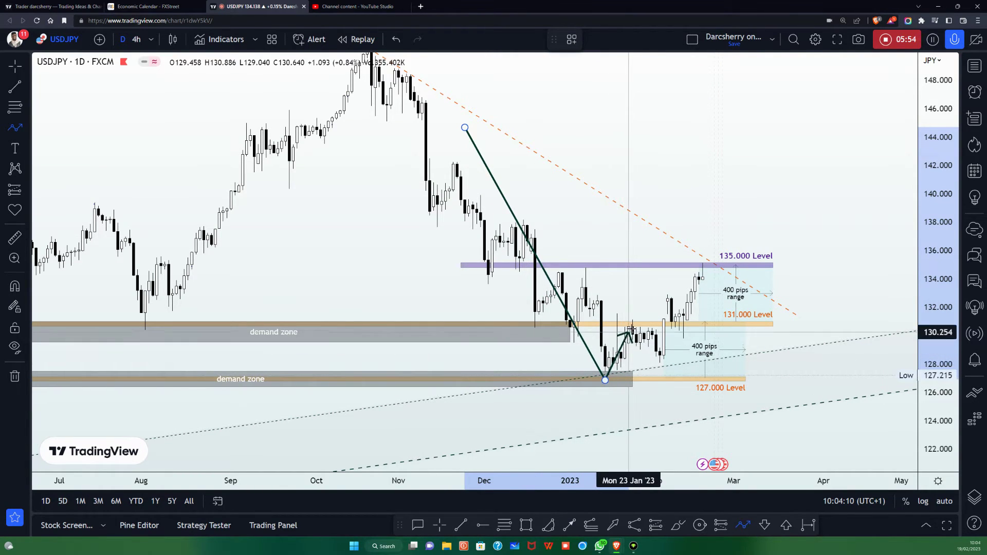
pyautogui.click(632, 325)
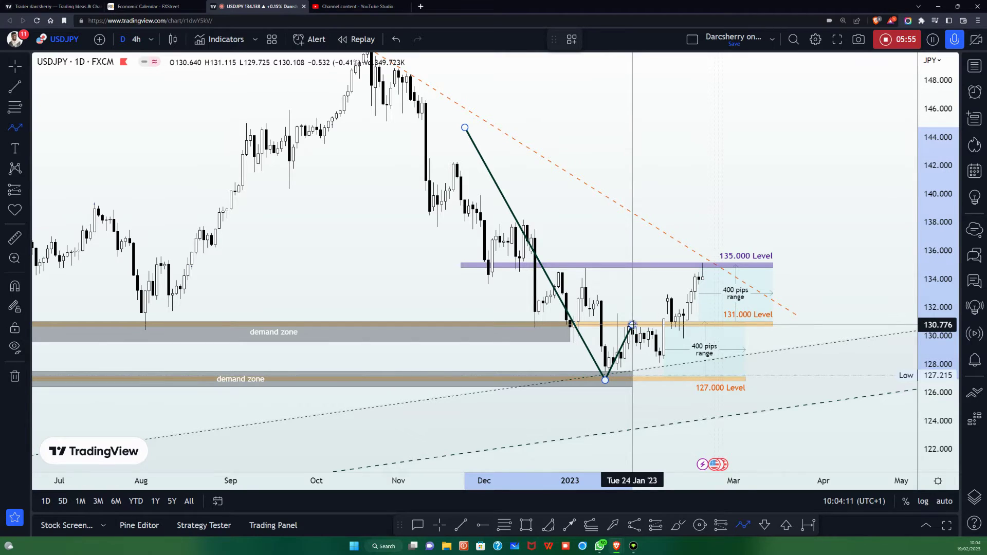
pyautogui.click(657, 366)
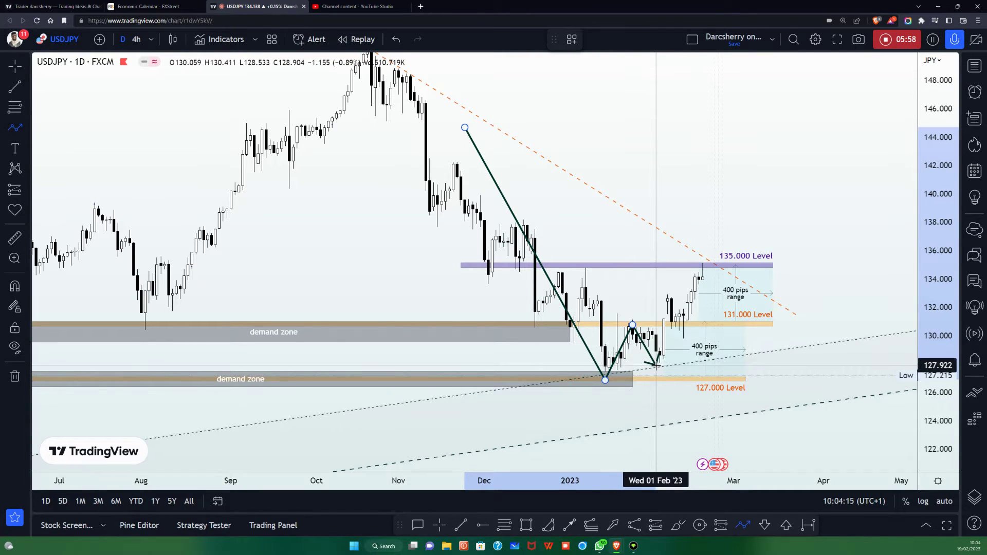
pyautogui.doubleClick(668, 322)
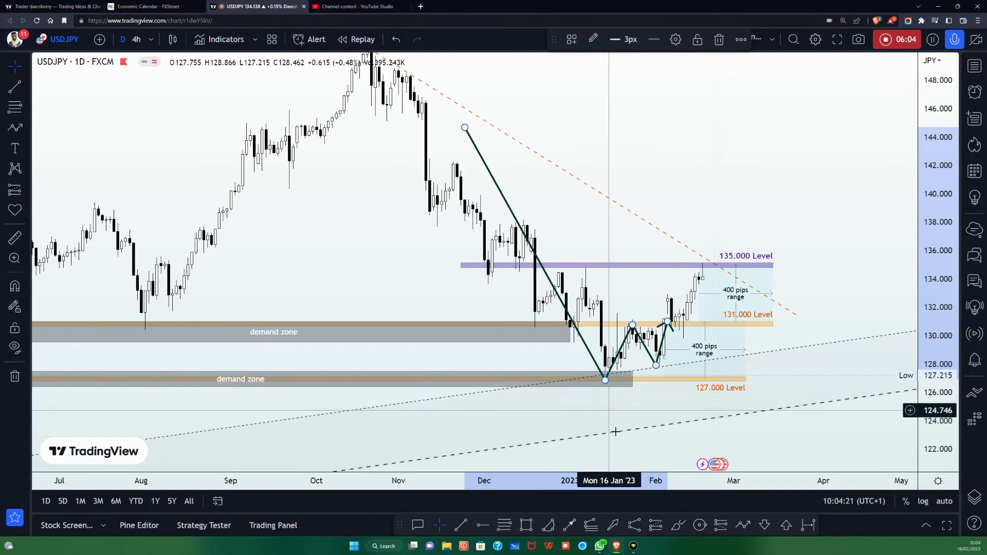
# - Circle the January to February candles along the 131.000 level with the Brush, and erase the mark
pyautogui.click(678, 526)
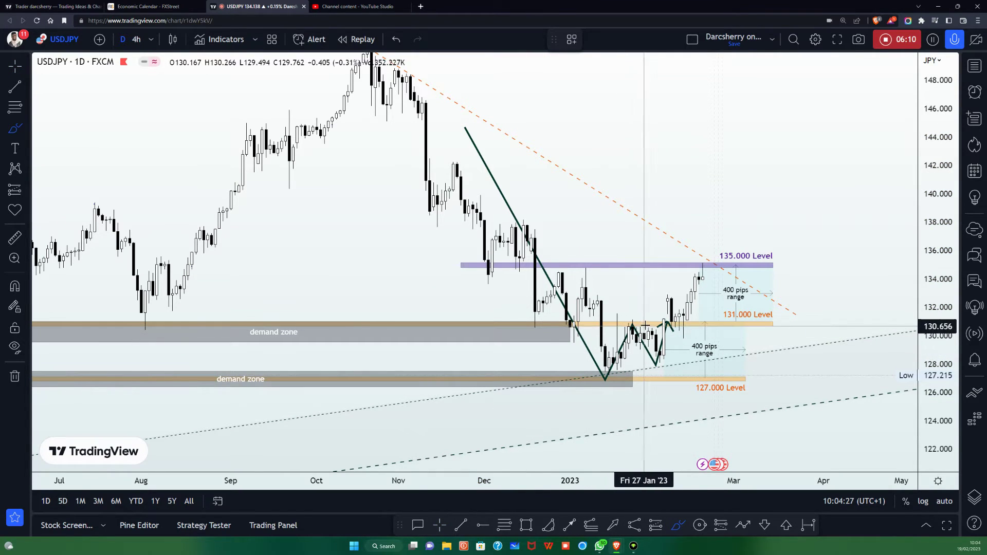
pyautogui.moveTo(684, 320)
pyautogui.mouseDown()
pyautogui.moveTo(624, 307)
pyautogui.moveTo(546, 325)
pyautogui.moveTo(606, 334)
pyautogui.moveTo(687, 320)
pyautogui.mouseUp()
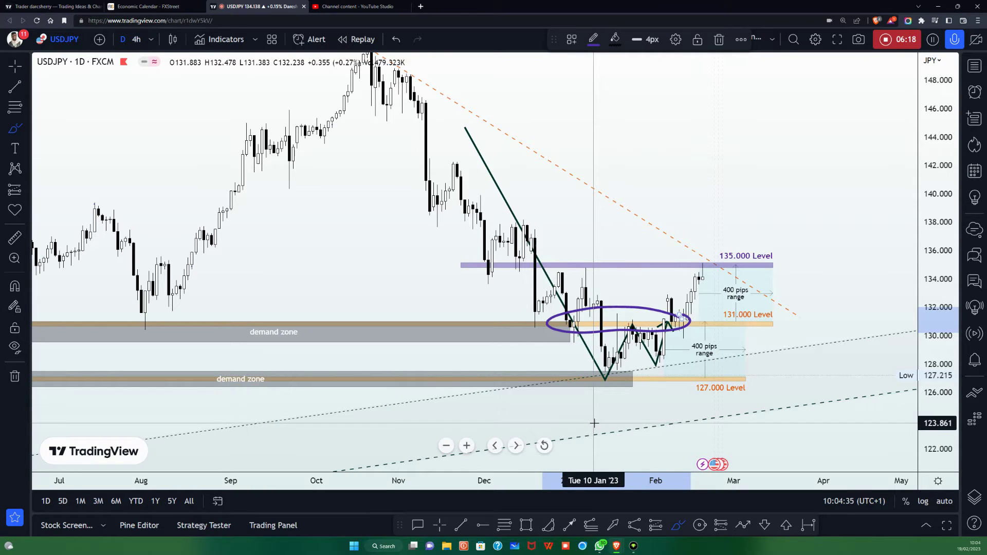
pyautogui.press('Delete')
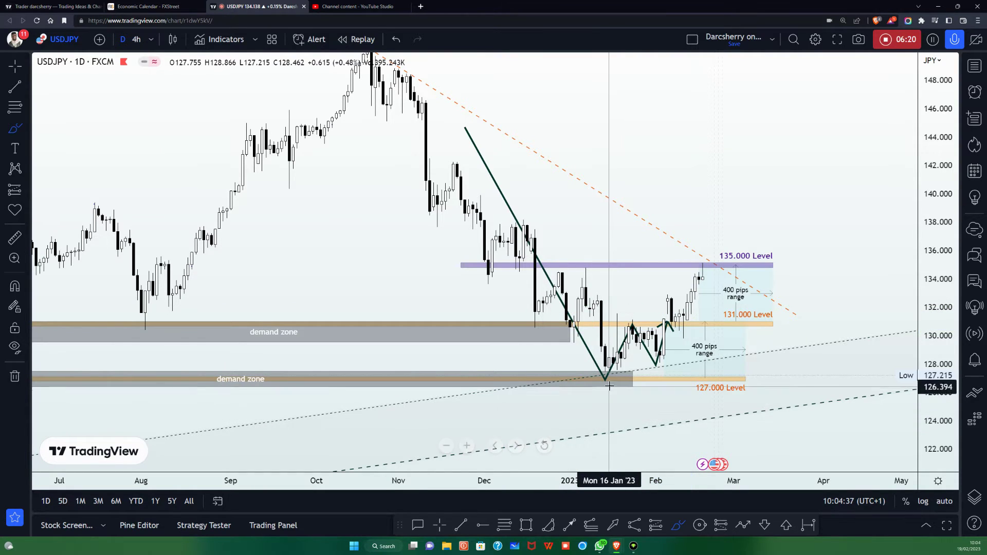
# - Delete the path arrow tracing the decline and double bottom from the chart
pyautogui.scroll(-3, 595, 385)
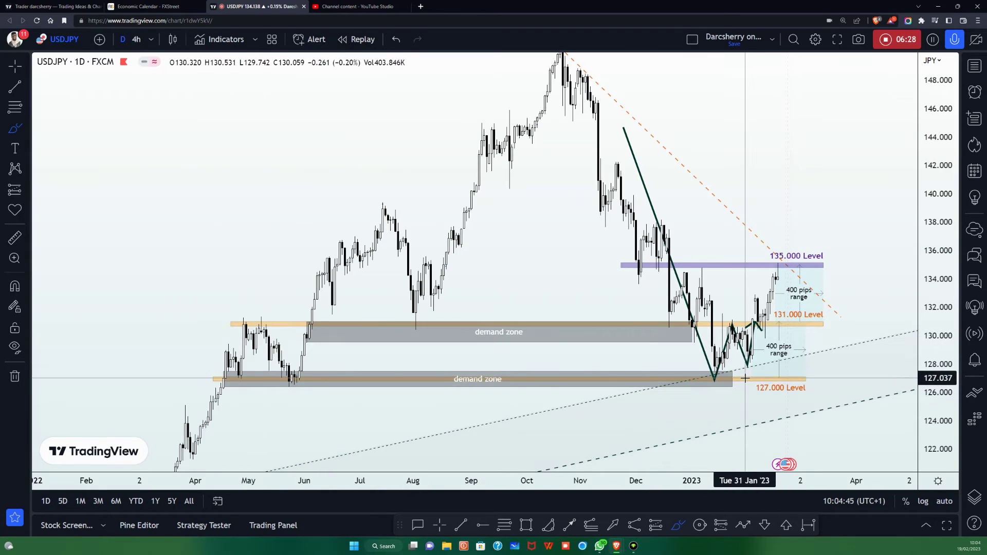
pyautogui.scroll(5, 777, 378)
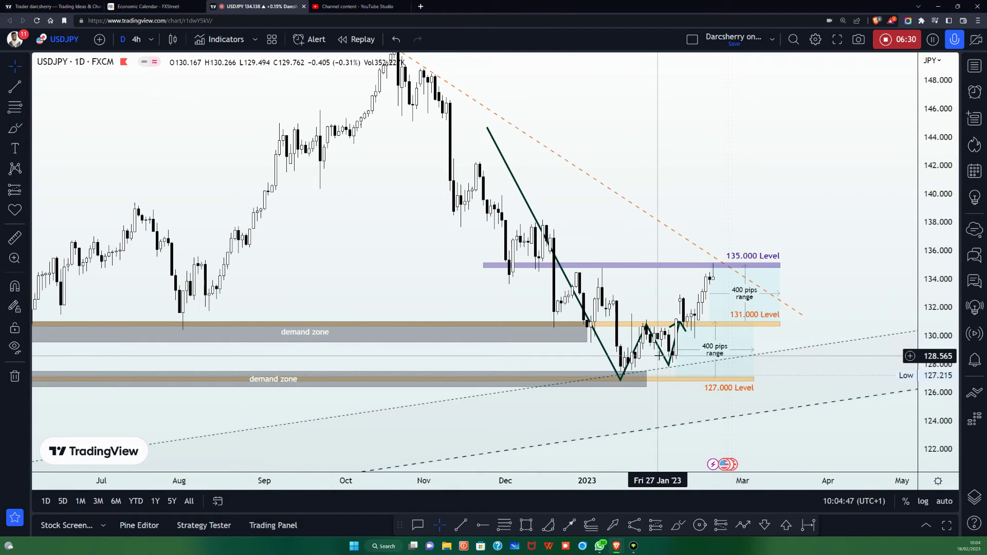
pyautogui.click(662, 354)
pyautogui.press('Delete')
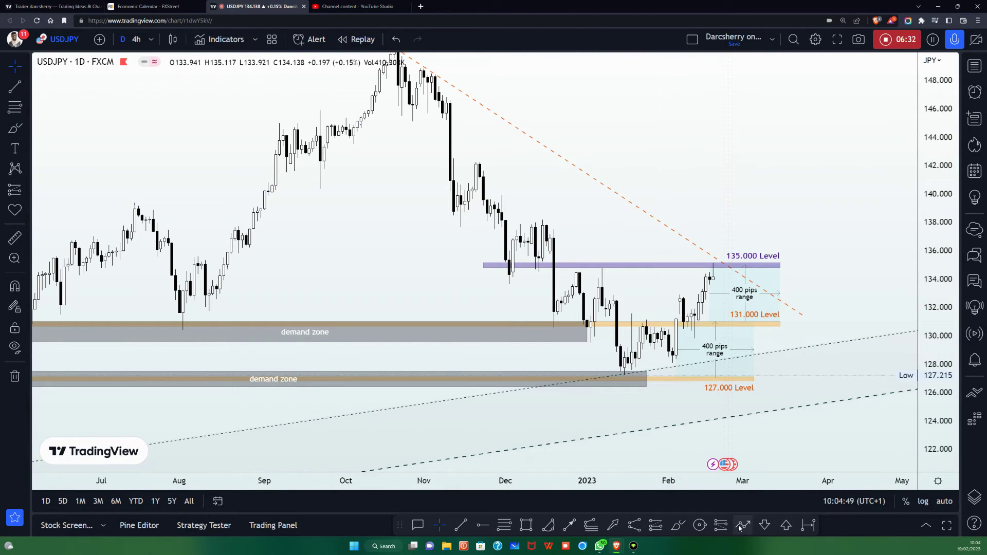
# - Circle the February breakout and retest of the 131.000 level with the Brush, and erase the mark
pyautogui.click(679, 526)
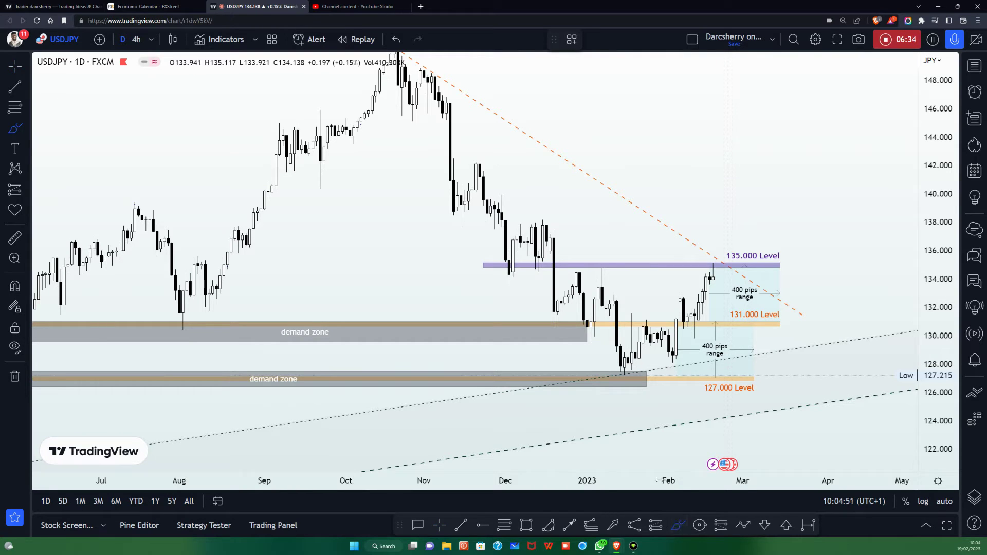
pyautogui.moveTo(687, 319)
pyautogui.mouseDown()
pyautogui.moveTo(664, 329)
pyautogui.moveTo(703, 325)
pyautogui.moveTo(687, 317)
pyautogui.mouseUp()
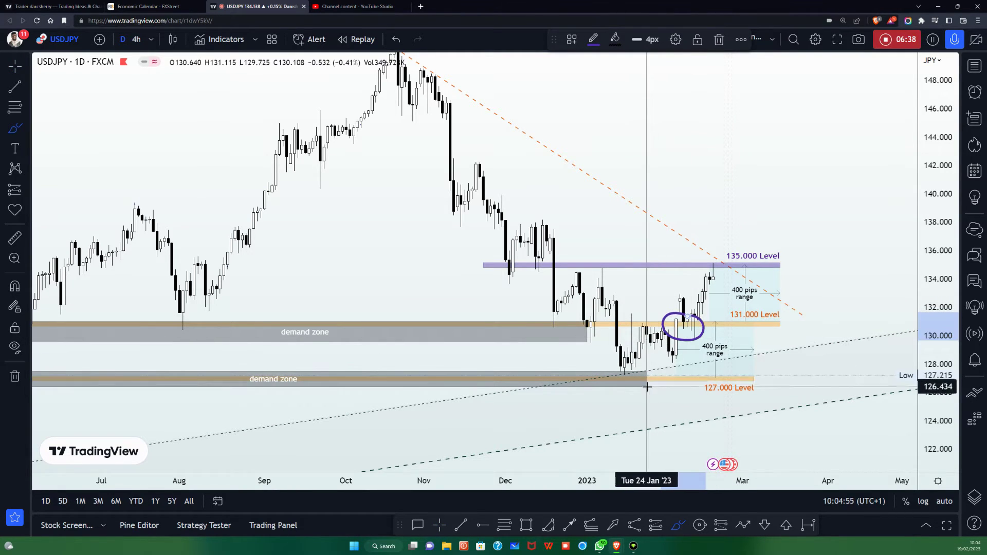
pyautogui.press('Delete')
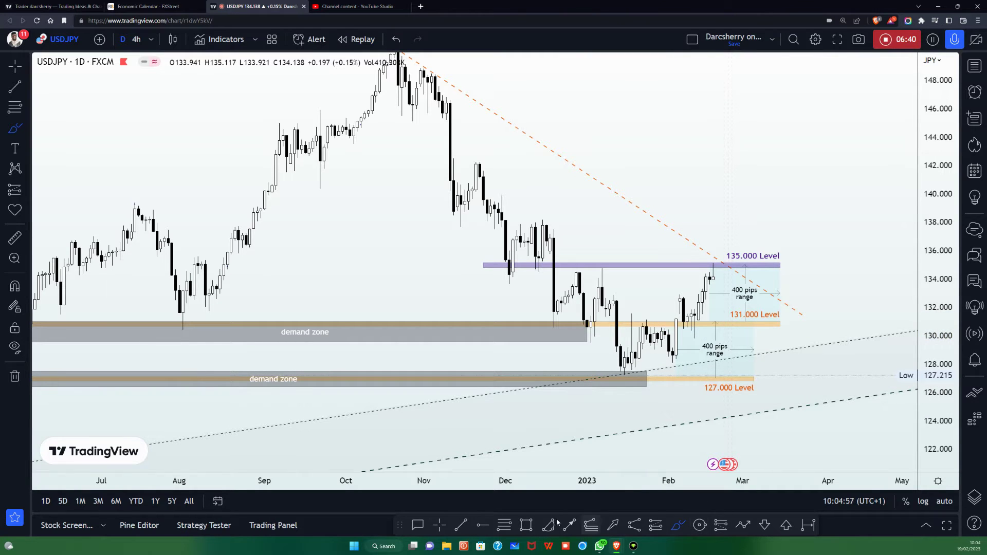
# - Measure the February rise from the 131.000 level up to the 135.000 level, and clear the measurement
pyautogui.click(13, 240)
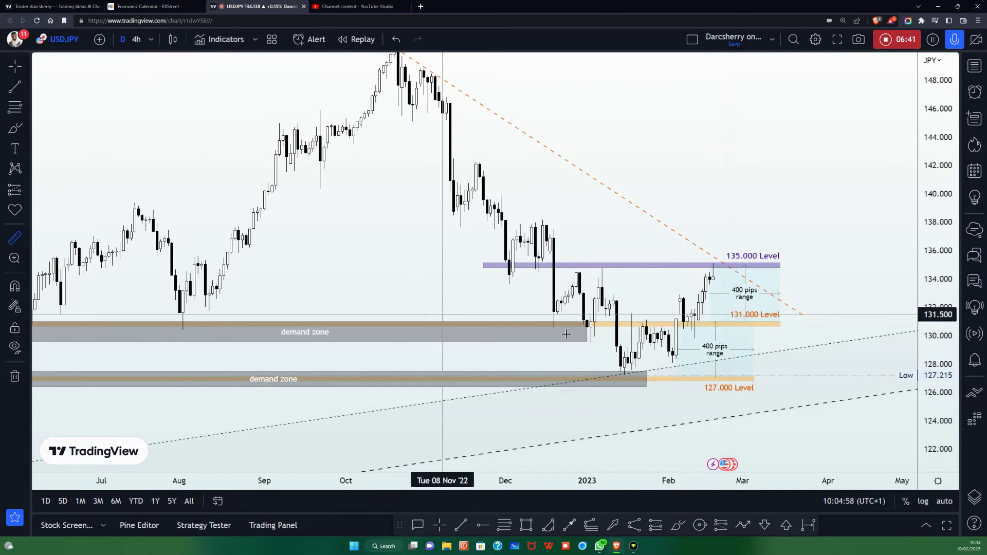
pyautogui.click(694, 324)
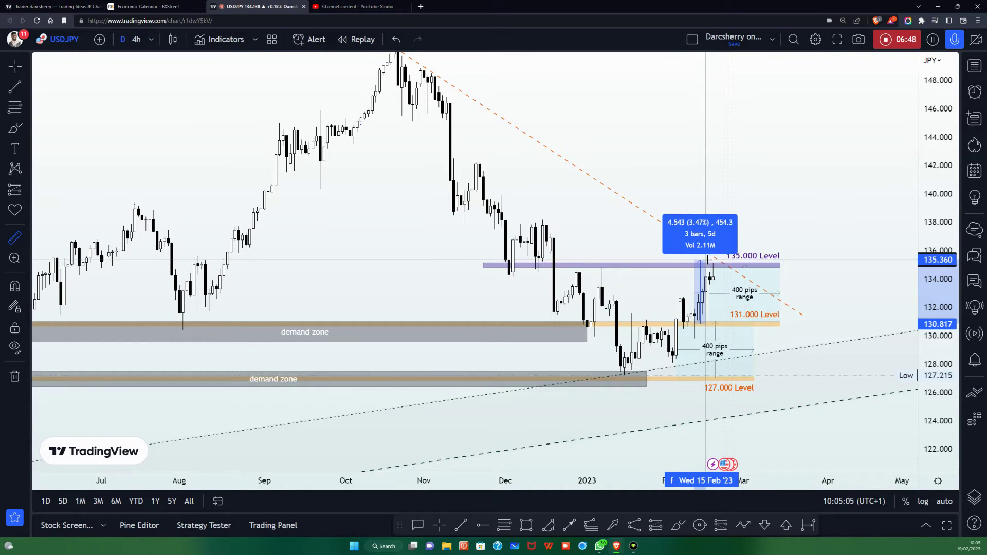
pyautogui.click(708, 264)
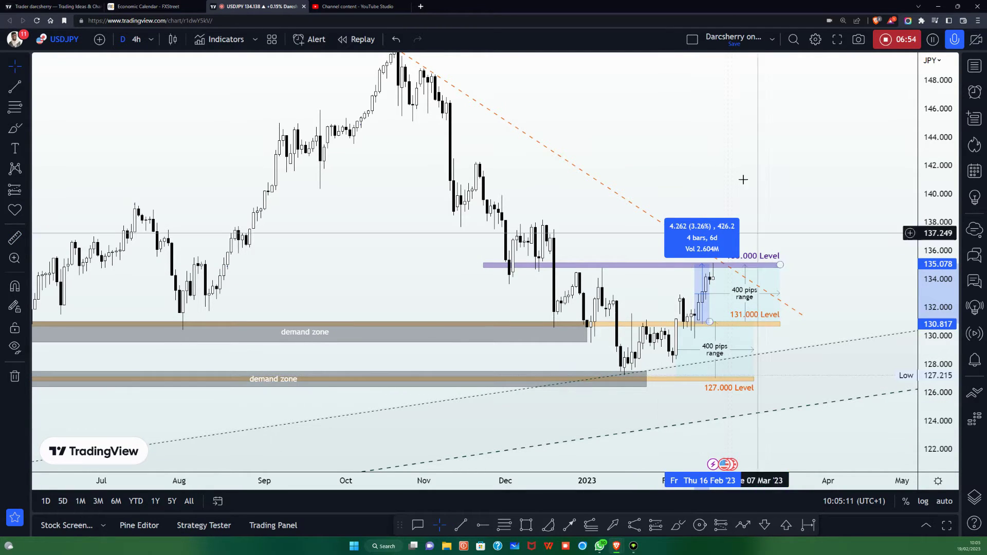
pyautogui.click(789, 205)
# - Circle the latest candles where the 135.000 level meets the descending trendline, and erase the mark
pyautogui.scroll(1, 832, 302)
pyautogui.scroll(1, 832, 301)
pyautogui.moveTo(833, 262); pyautogui.dragTo(895, 248)
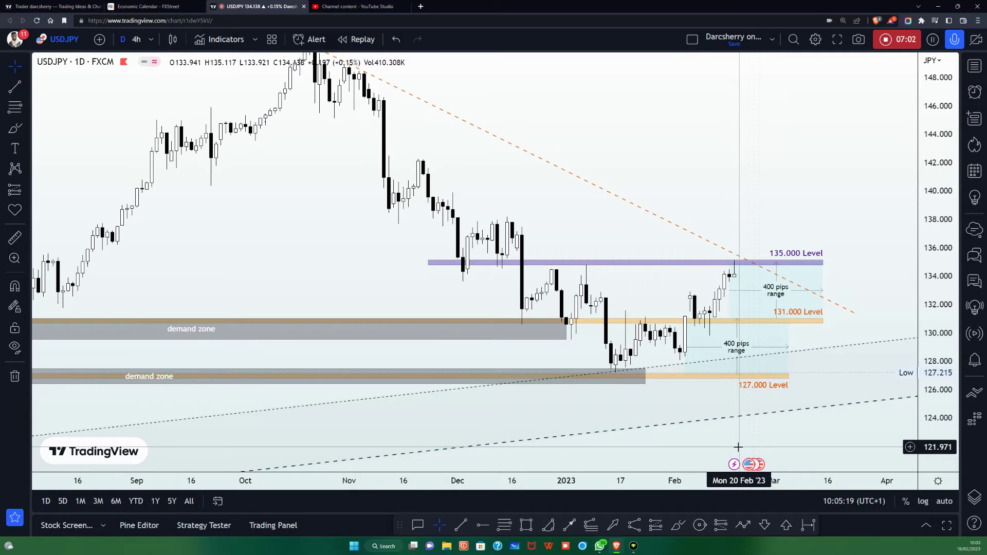
pyautogui.moveTo(770, 195); pyautogui.dragTo(769, 217)
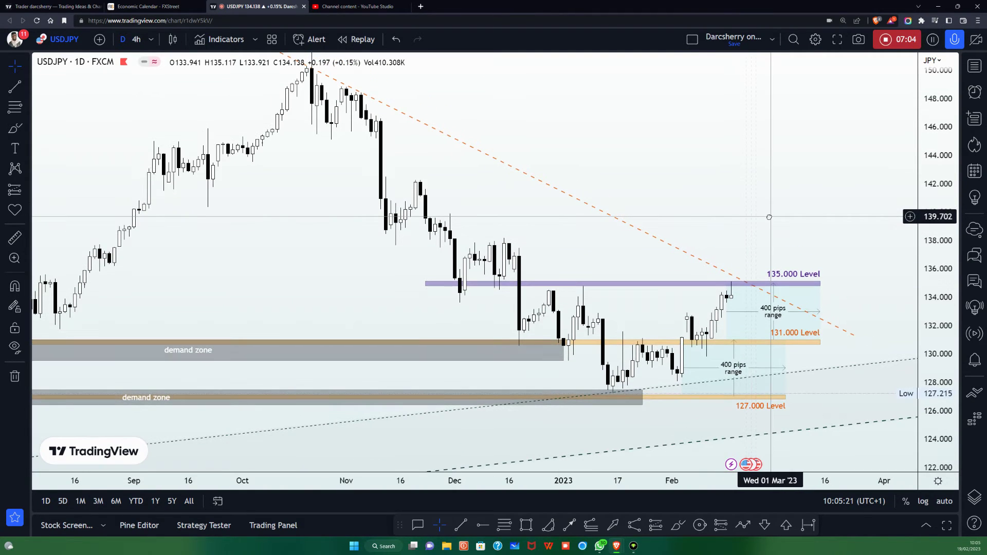
pyautogui.click(682, 527)
pyautogui.moveTo(726, 276)
pyautogui.mouseDown()
pyautogui.moveTo(746, 279)
pyautogui.moveTo(741, 298)
pyautogui.moveTo(744, 278)
pyautogui.mouseUp()
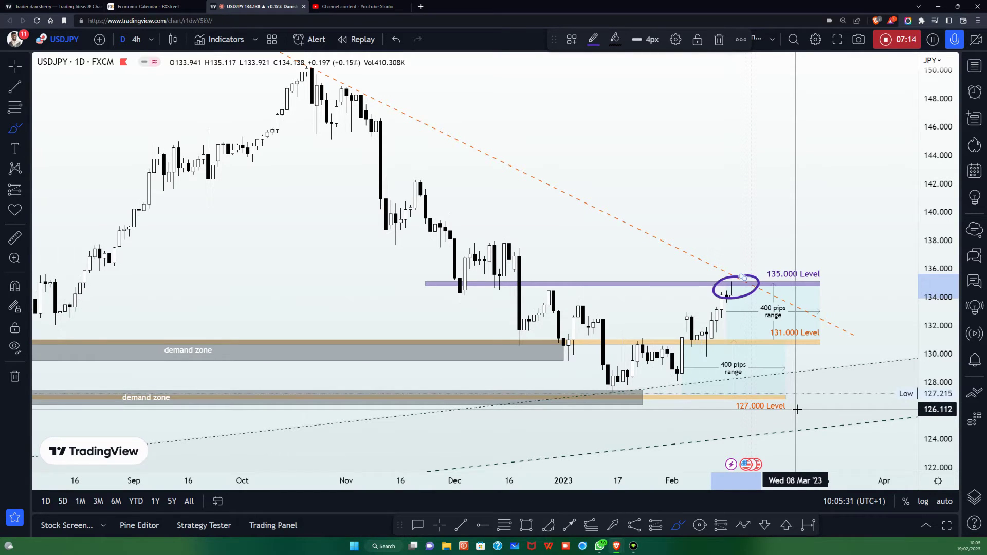
pyautogui.press('Delete')
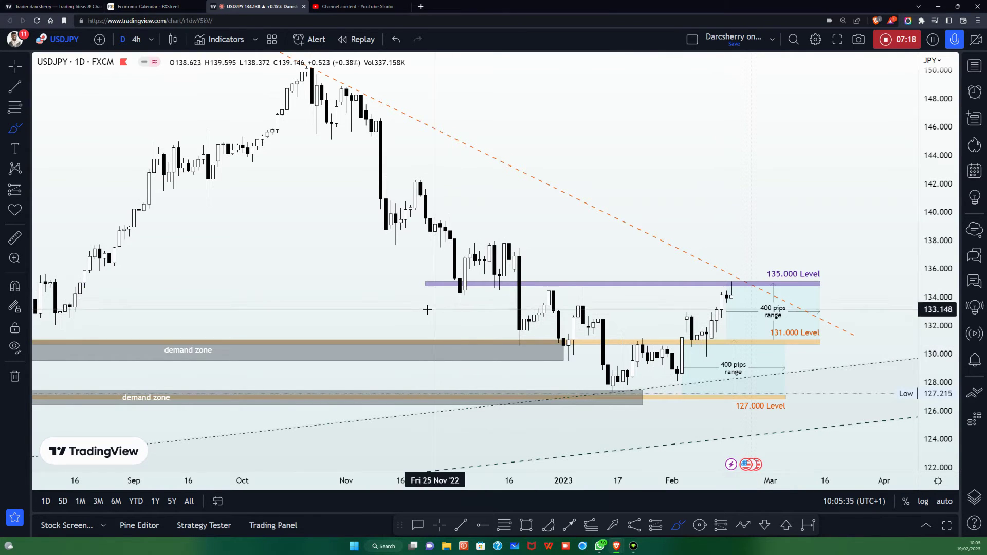
# - Circle the descending trendline's touches at the October 2022 peak and around the start of November, removing each mark
pyautogui.press('Escape')
pyautogui.moveTo(569, 124); pyautogui.dragTo(576, 152)
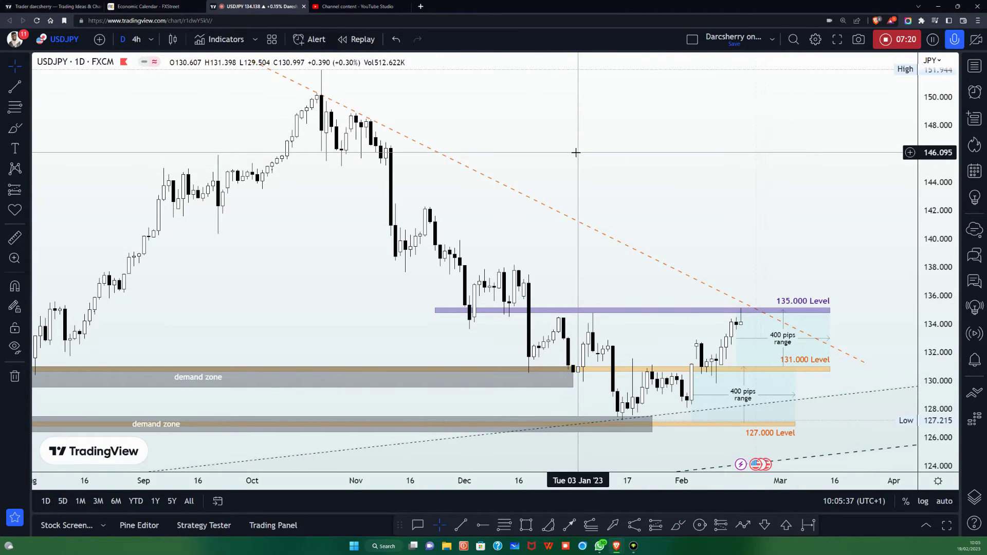
pyautogui.click(683, 528)
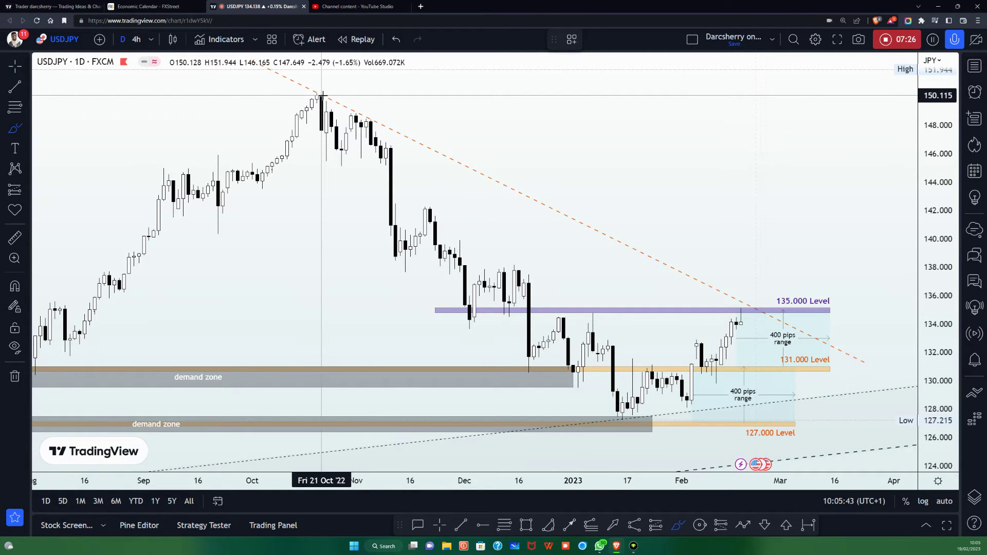
pyautogui.moveTo(323, 93)
pyautogui.mouseDown()
pyautogui.moveTo(304, 101)
pyautogui.moveTo(325, 84)
pyautogui.mouseUp()
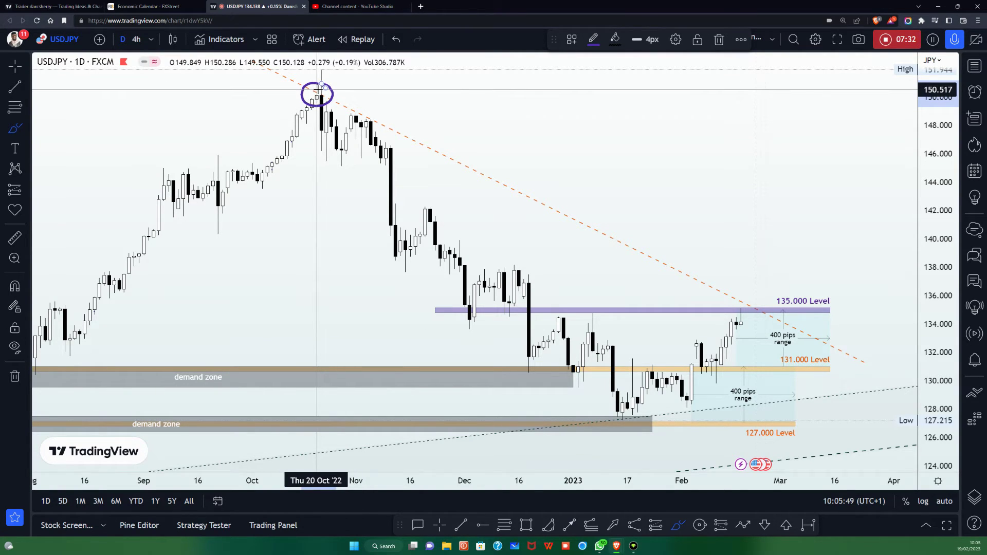
pyautogui.hotkey('ctrl', 'z')
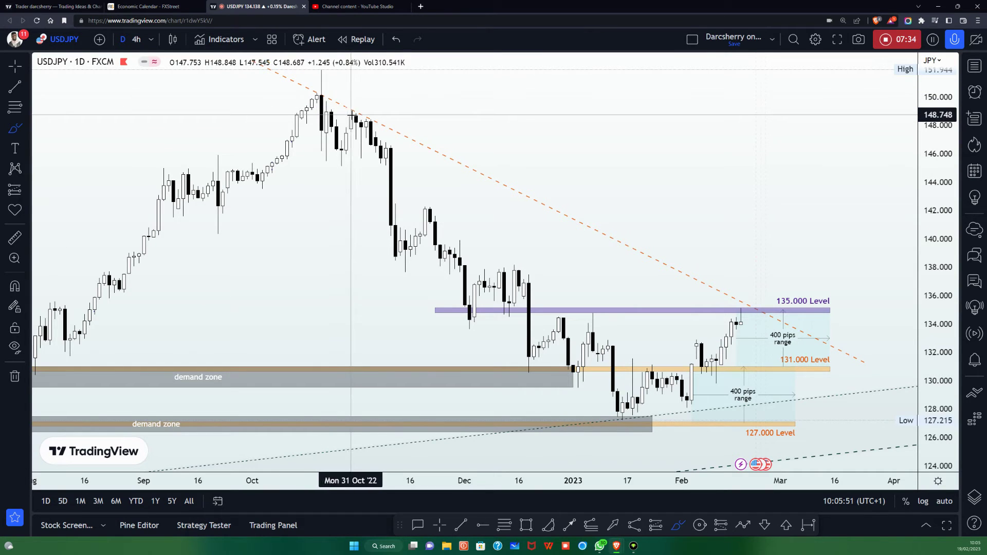
pyautogui.moveTo(360, 107)
pyautogui.mouseDown()
pyautogui.moveTo(336, 107)
pyautogui.moveTo(363, 134)
pyautogui.moveTo(360, 110)
pyautogui.mouseUp()
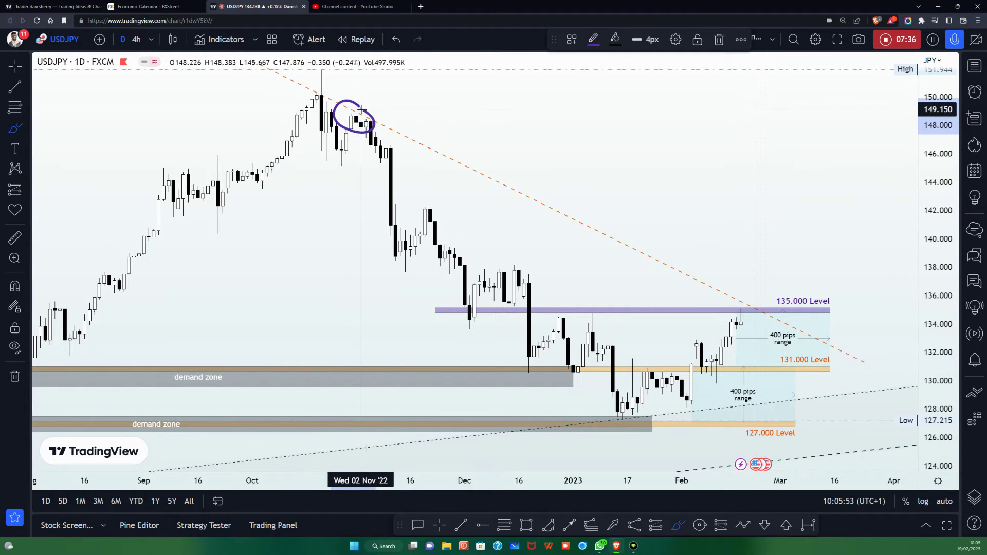
pyautogui.hotkey('ctrl', 'z')
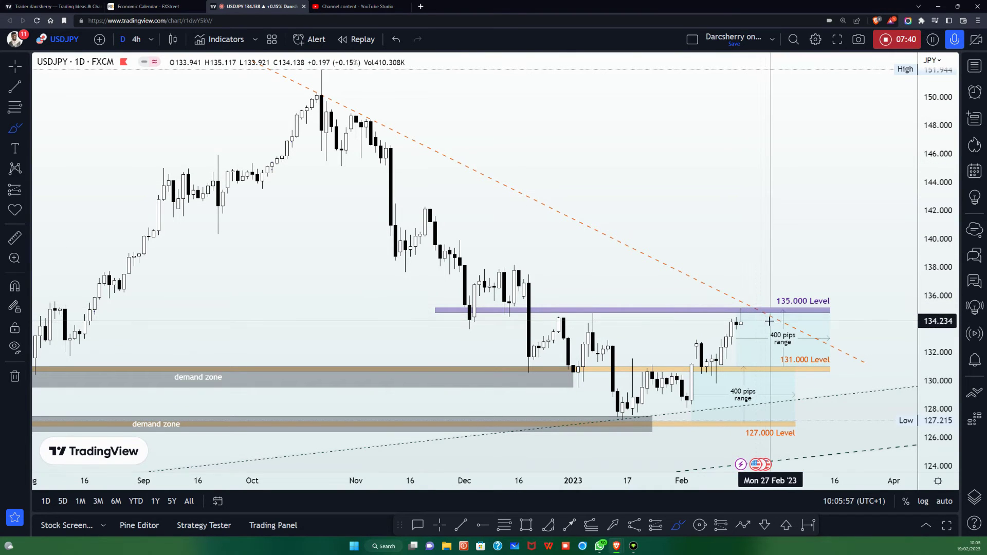
# - Circle the trendline's crossing with the 135.000 level and the Feb 17 candle's high, removing both marks
pyautogui.moveTo(775, 307)
pyautogui.mouseDown()
pyautogui.moveTo(756, 324)
pyautogui.moveTo(777, 304)
pyautogui.mouseUp()
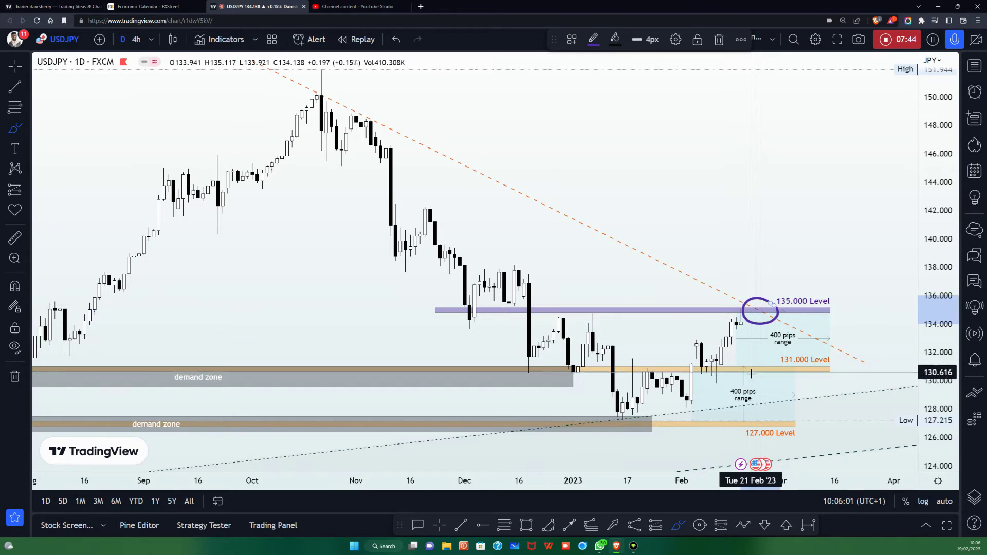
pyautogui.hotkey('ctrl', 'z')
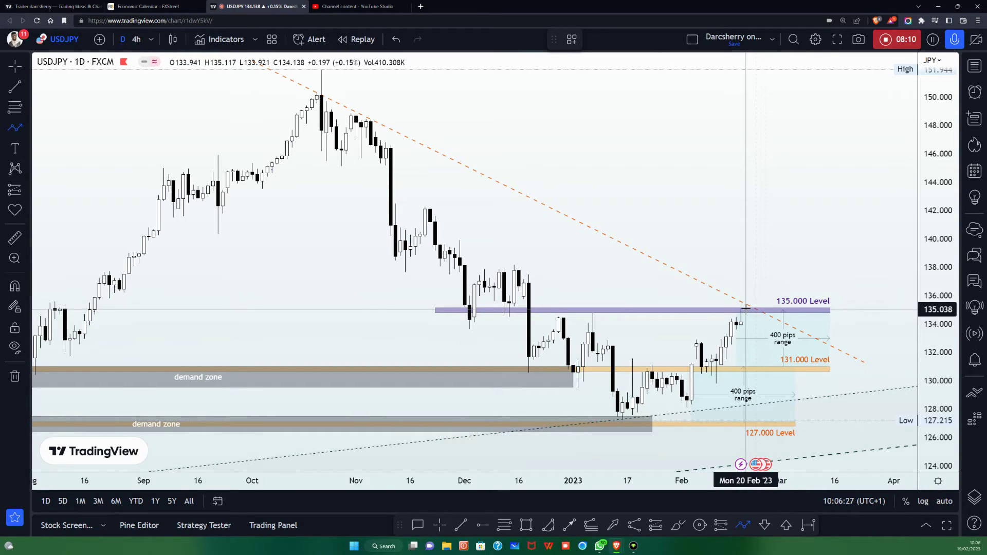
pyautogui.click(679, 528)
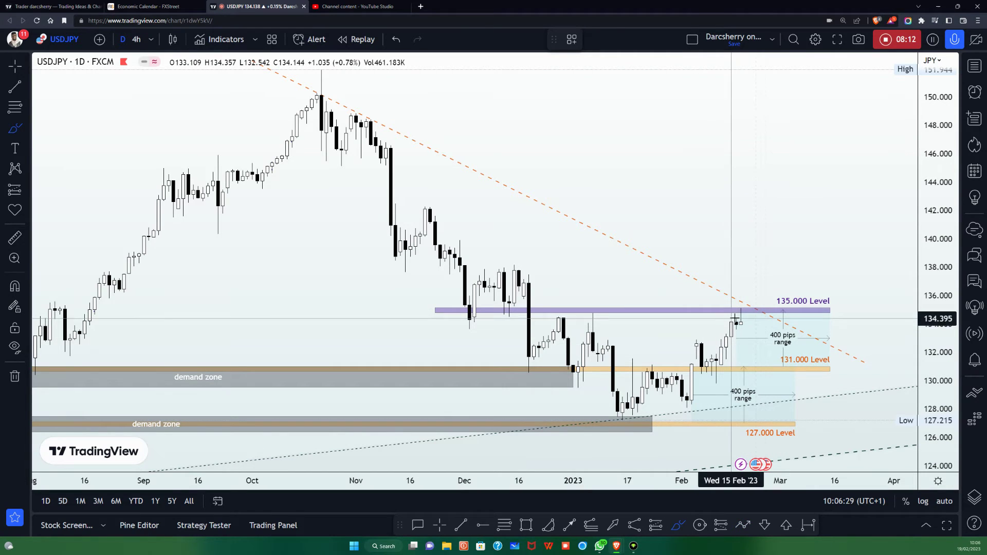
pyautogui.moveTo(744, 308)
pyautogui.mouseDown()
pyautogui.moveTo(734, 304)
pyautogui.moveTo(744, 325)
pyautogui.moveTo(752, 310)
pyautogui.moveTo(741, 302)
pyautogui.mouseUp()
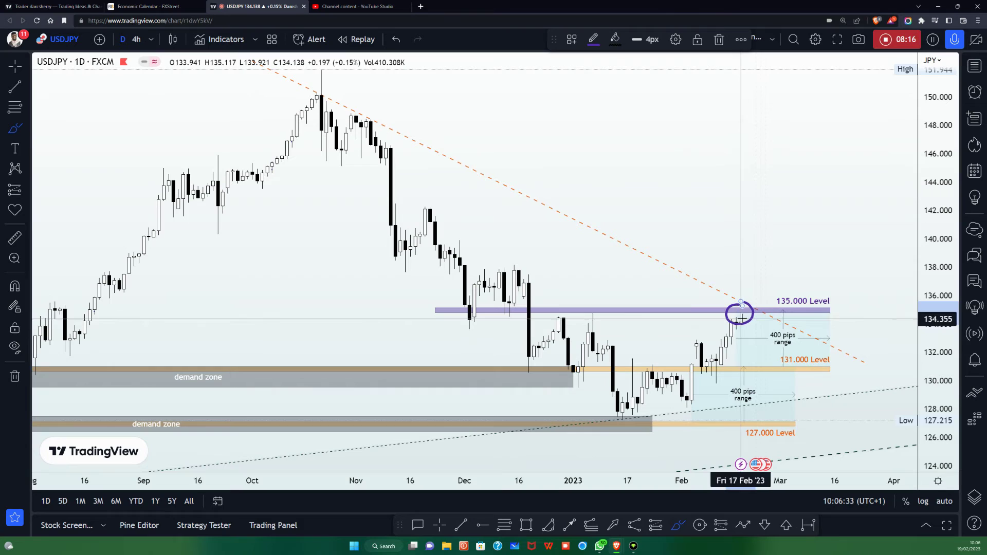
pyautogui.press('Delete')
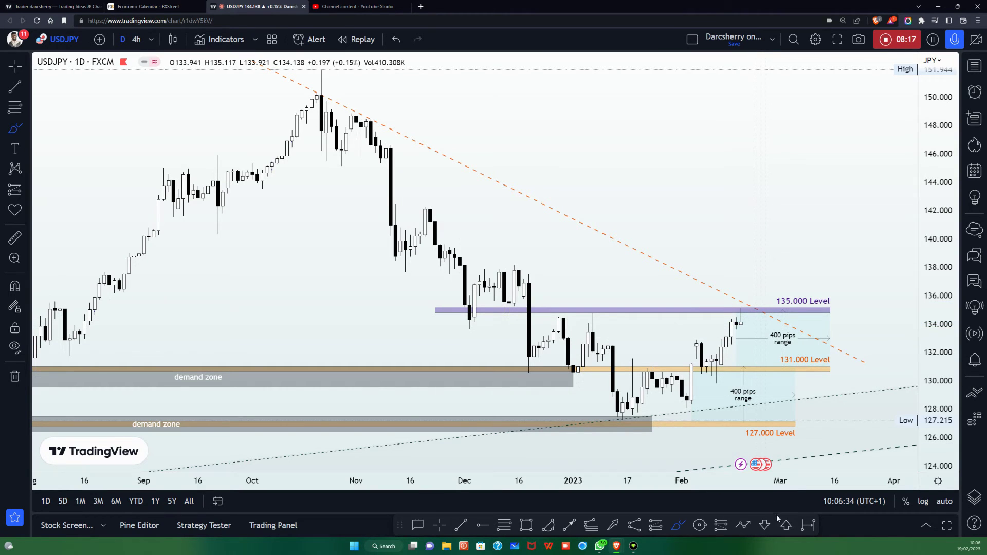
# - Draw a projected path from the 135.000 level, retesting it and falling to just below the 131.000 level, and delete it
pyautogui.click(744, 525)
pyautogui.moveTo(737, 312); pyautogui.dragTo(756, 309)
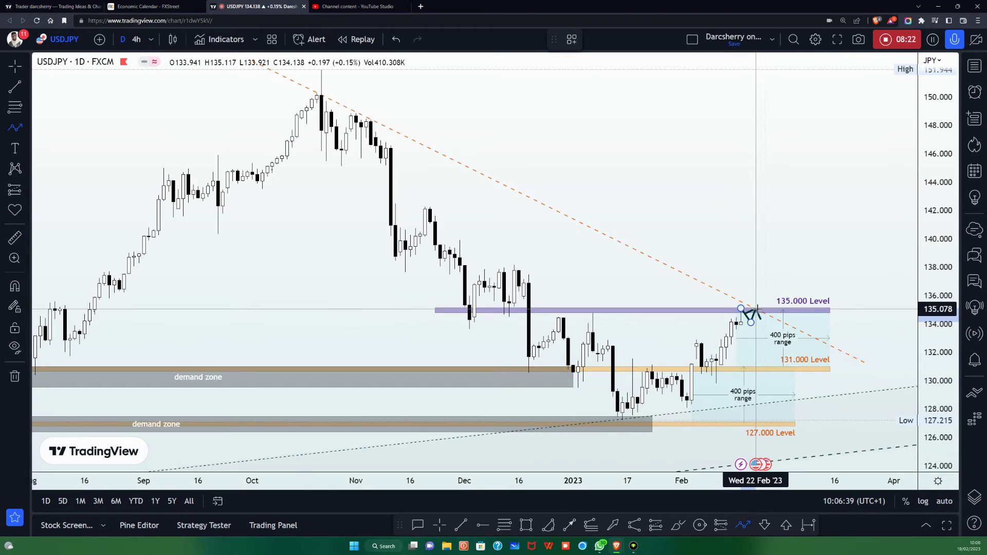
pyautogui.moveTo(756, 310); pyautogui.dragTo(790, 386)
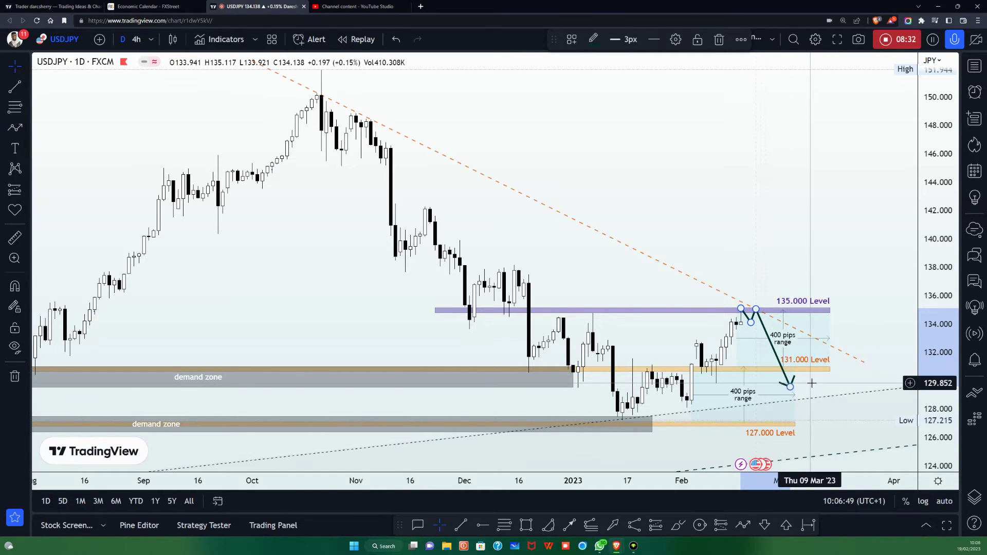
pyautogui.press('Delete')
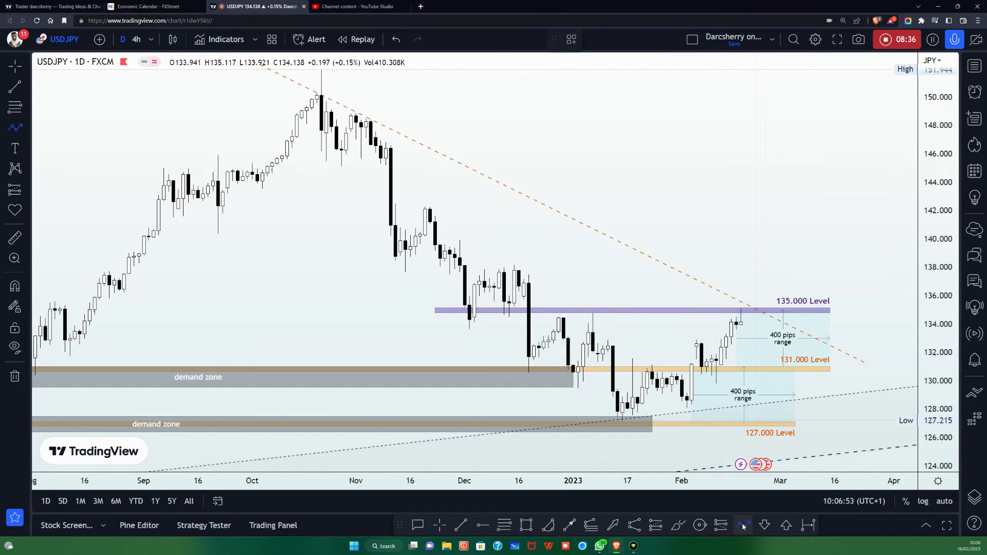
# - Trace the bullish swings from the January low through the early-February highs and lows, ending with an arrow at about 137.249
pyautogui.moveTo(618, 420); pyautogui.dragTo(652, 369)
pyautogui.click(686, 402)
pyautogui.click(701, 341)
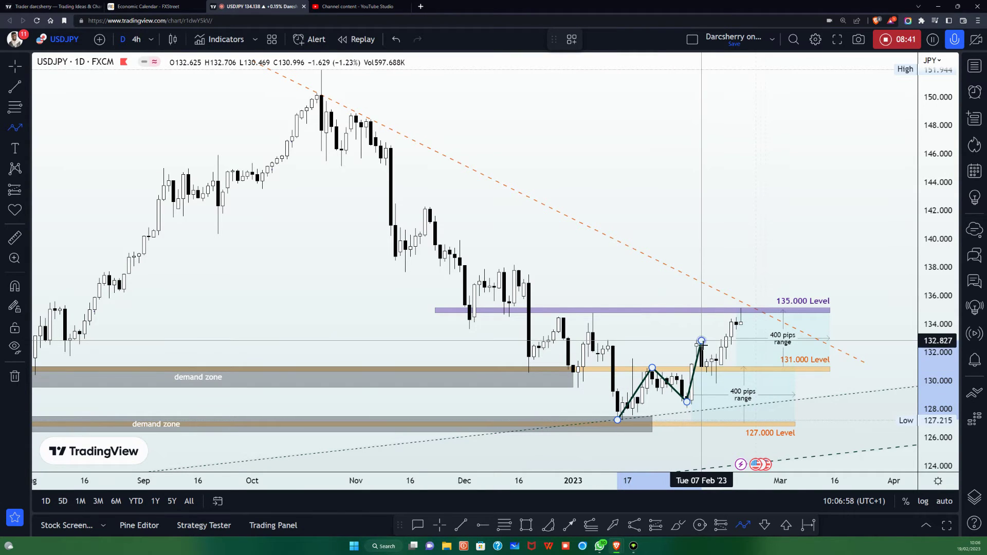
pyautogui.click(716, 377)
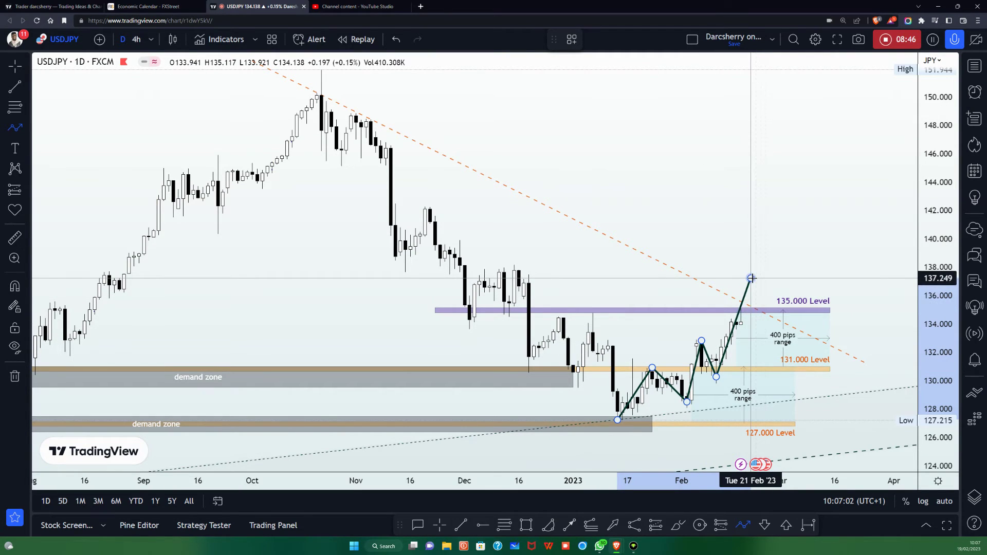
pyautogui.doubleClick(751, 278)
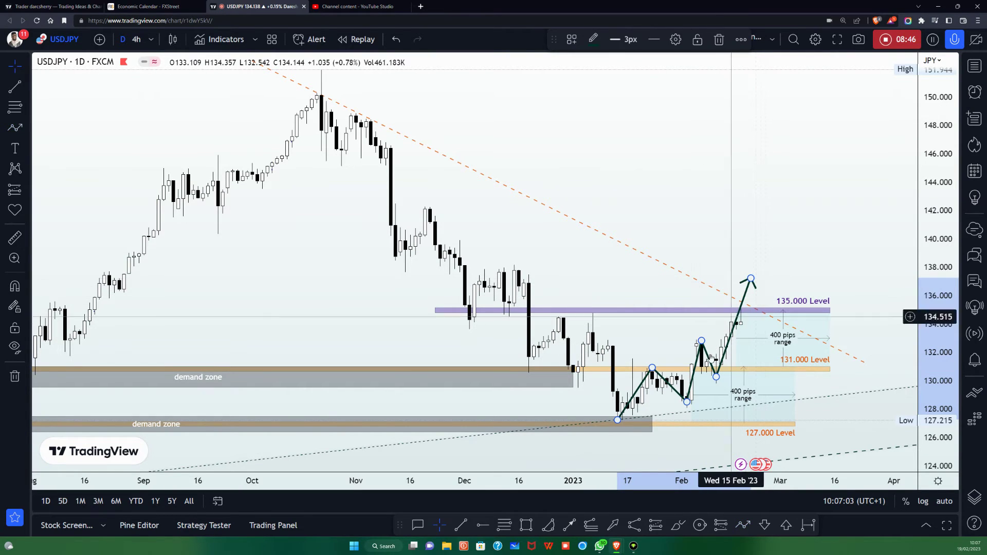
# - Circle the spot where the bullish arrow breaks through the 135.000 level and the descending trendline, and erase the mark
pyautogui.click(678, 525)
pyautogui.moveTo(756, 301)
pyautogui.mouseDown()
pyautogui.moveTo(746, 294)
pyautogui.moveTo(733, 311)
pyautogui.moveTo(755, 301)
pyautogui.mouseUp()
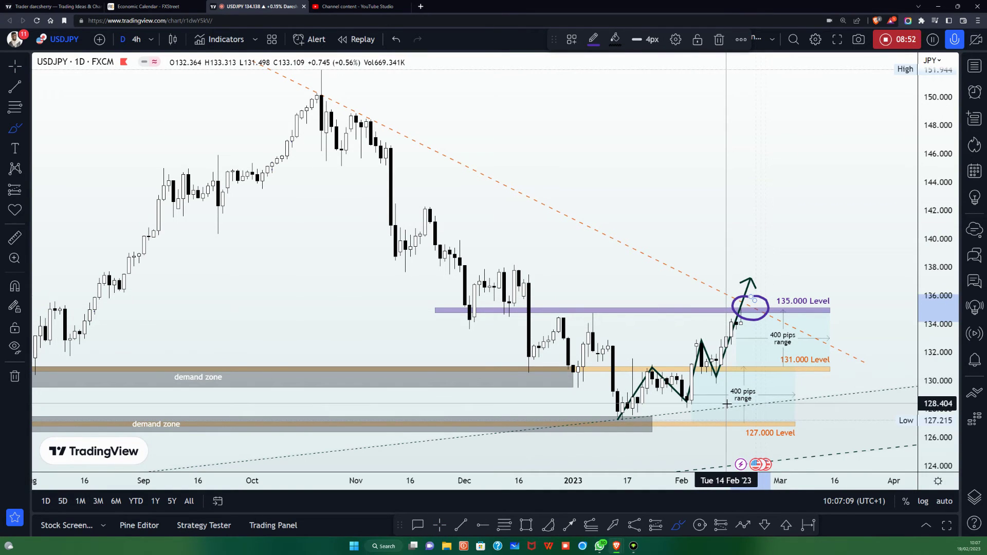
pyautogui.press('Delete')
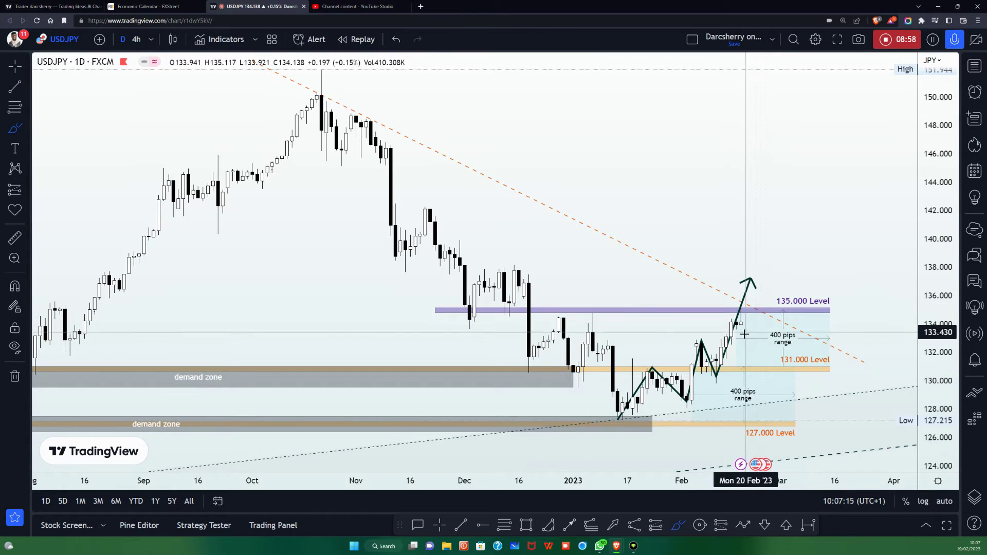
# - Draw a projected double retest of the 135.000 level with a rise to about 143, and delete both arrow paths
pyautogui.click(742, 525)
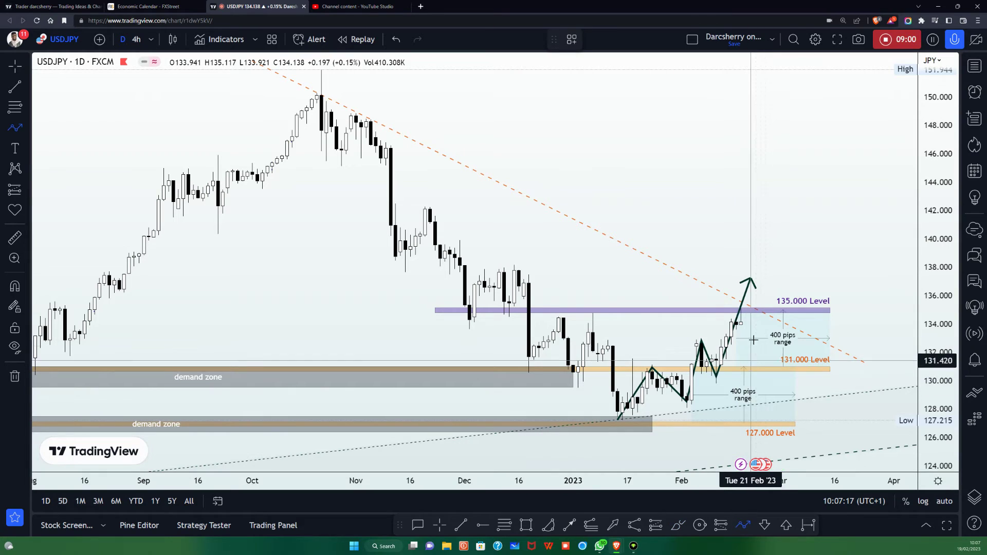
pyautogui.click(751, 293)
pyautogui.click(761, 311)
pyautogui.click(770, 297)
pyautogui.click(781, 308)
pyautogui.doubleClick(824, 196)
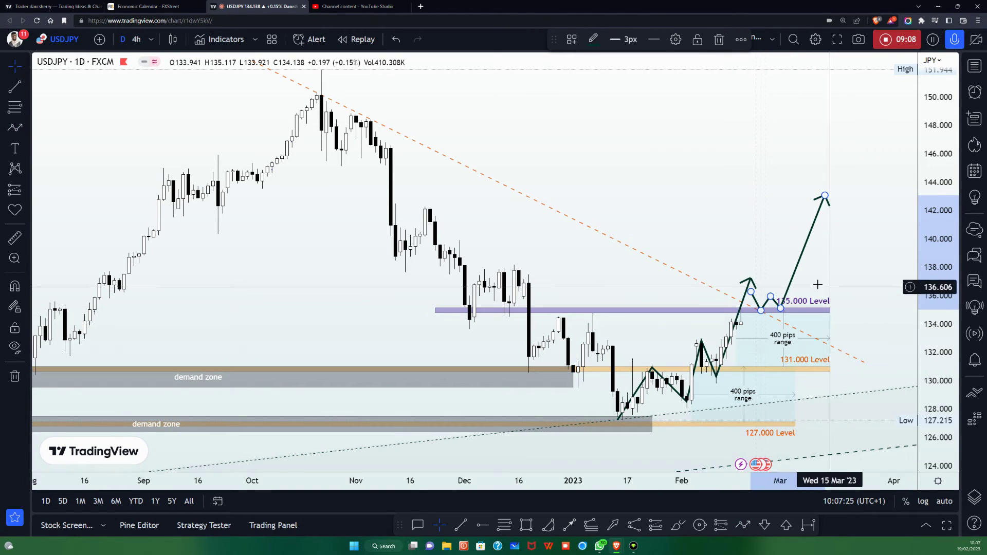
pyautogui.press('Delete')
pyautogui.click(752, 281)
pyautogui.press('Delete')
# - Circle the latest daily candles just below the 135.000 level, and erase the mark
pyautogui.moveTo(753, 277); pyautogui.dragTo(776, 246)
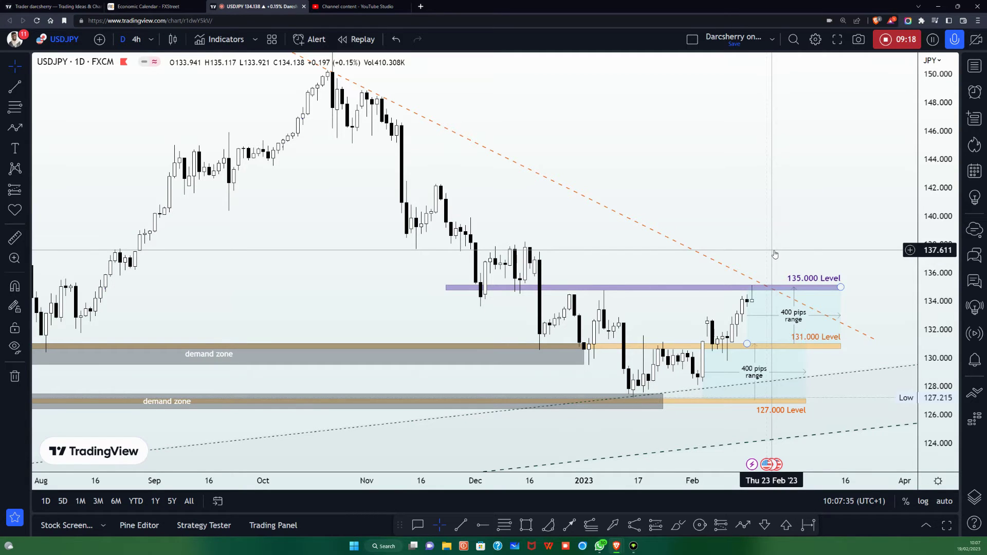
pyautogui.click(677, 525)
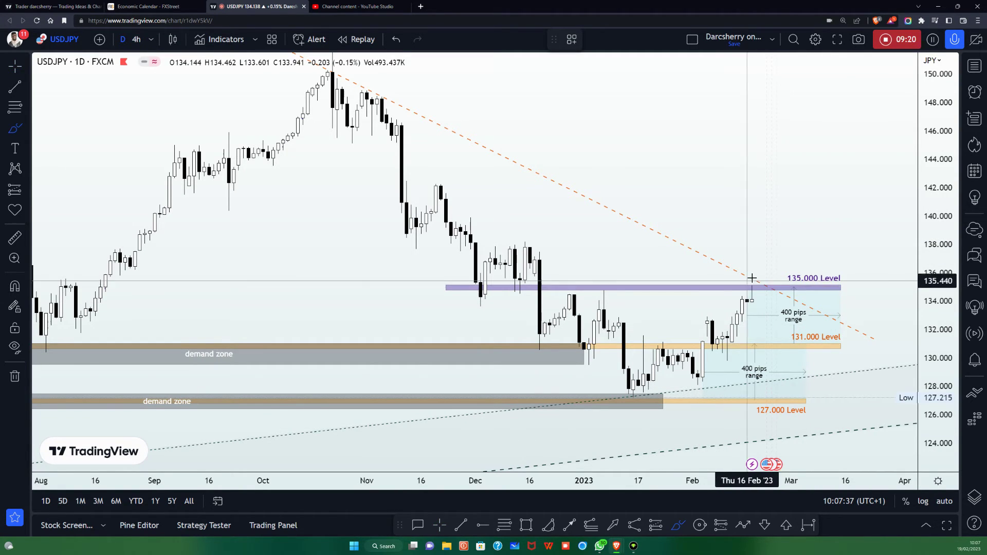
pyautogui.moveTo(754, 285)
pyautogui.mouseDown()
pyautogui.moveTo(737, 308)
pyautogui.moveTo(753, 287)
pyautogui.mouseUp()
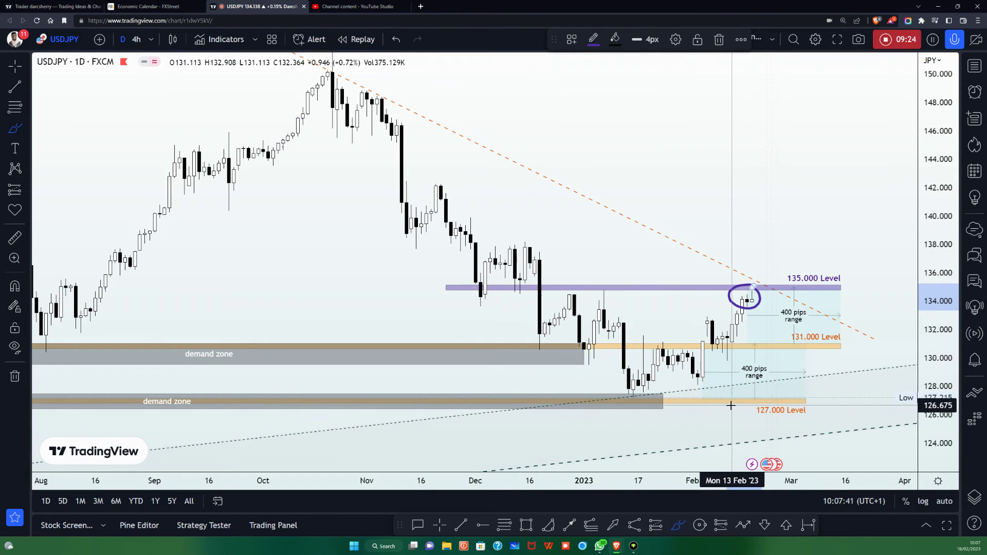
pyautogui.press('Delete')
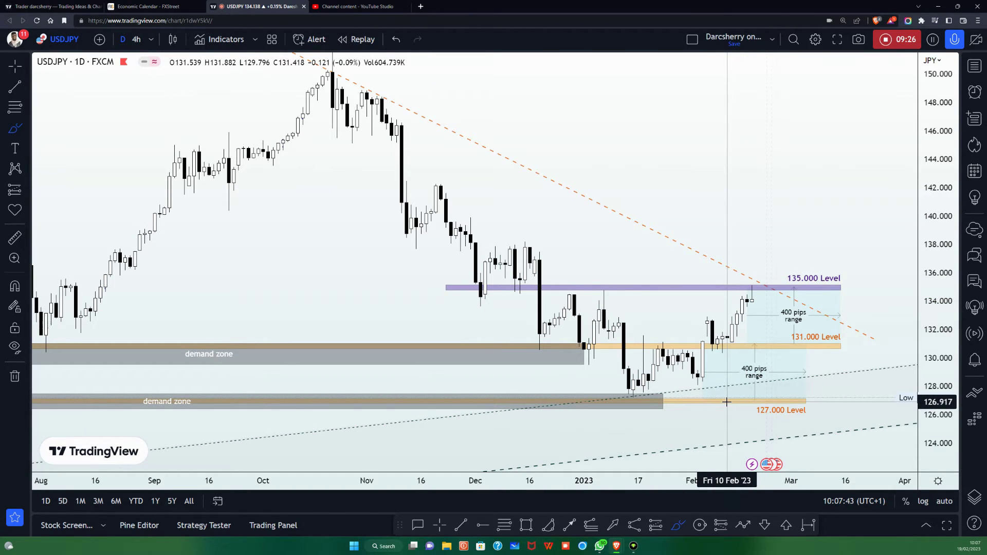
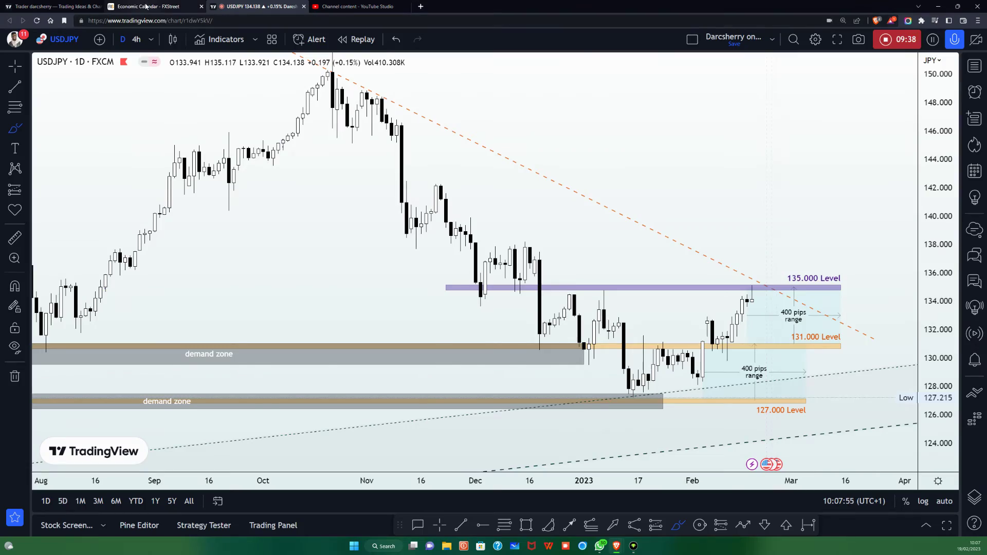
# - Switch to the FXStreet economic calendar page and look for its event table
pyautogui.scroll(-5, 393, 267)
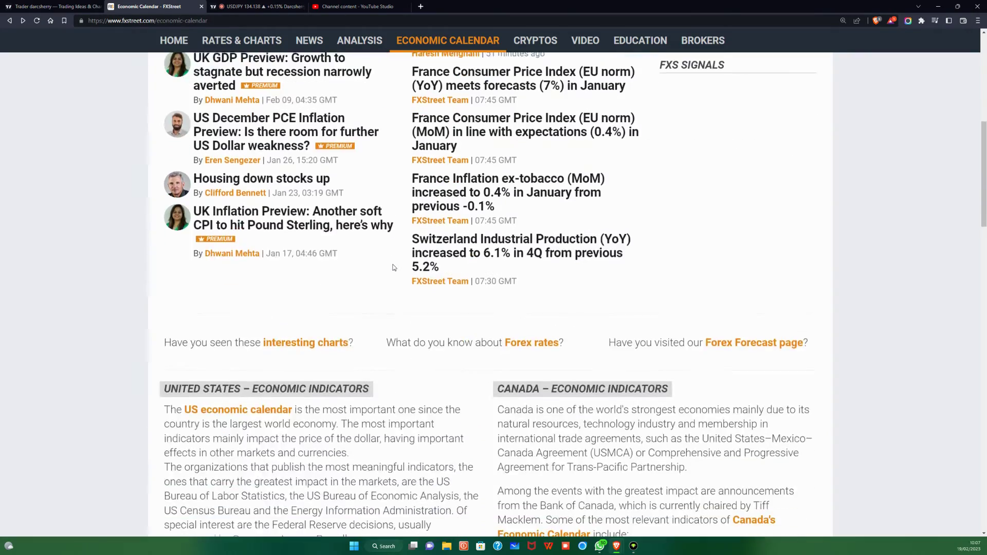
pyautogui.scroll(1, 393, 268)
pyautogui.scroll(-10, 393, 267)
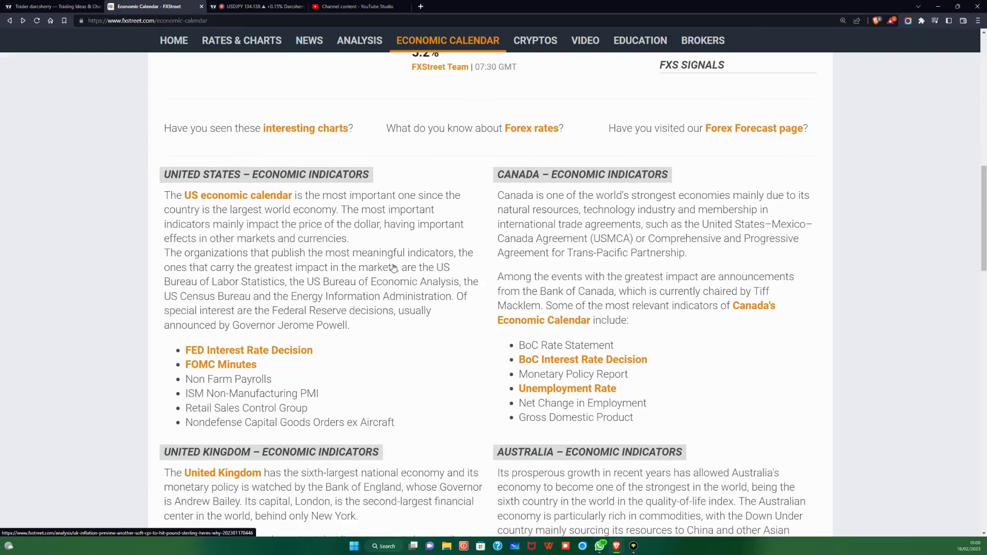
pyautogui.scroll(18, 288, 121)
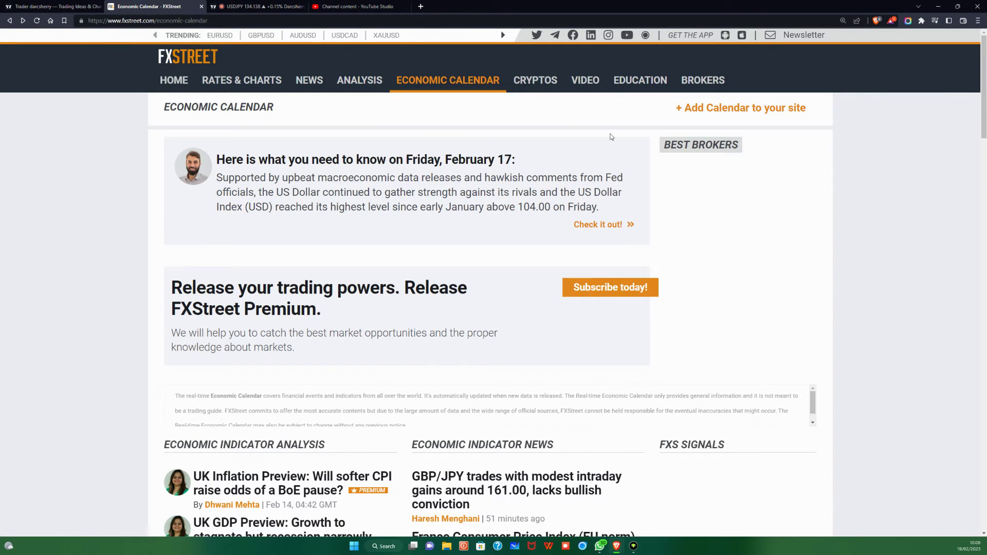
pyautogui.click(468, 119)
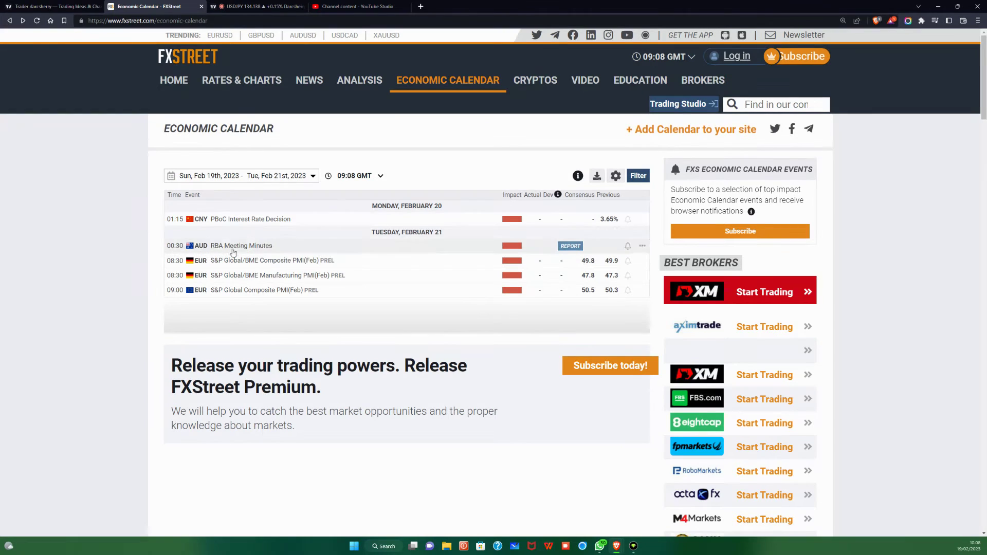
# - Set the economic calendar's date range to This week, Feb 19th to Feb 25th, 2023, and review the listed events
pyautogui.click(220, 177)
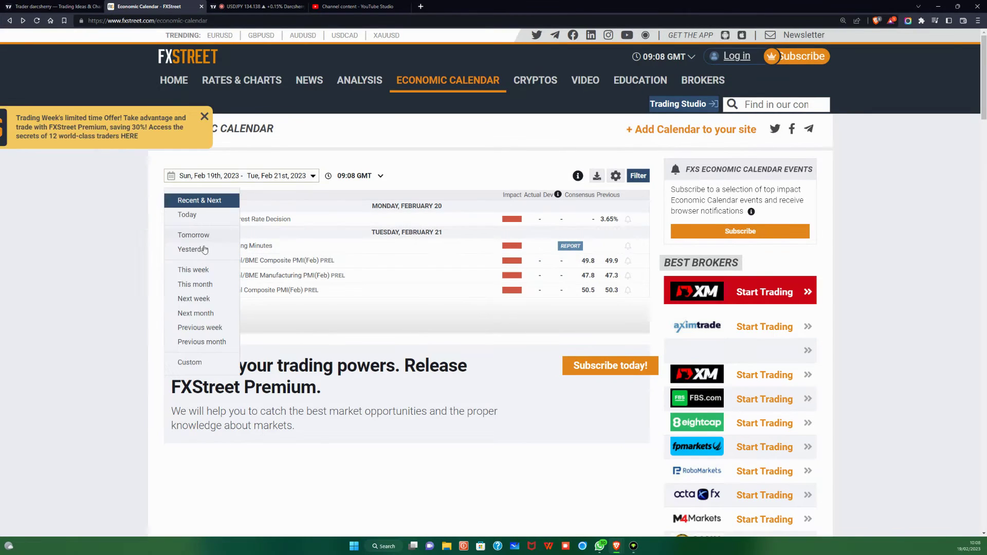
pyautogui.click(196, 307)
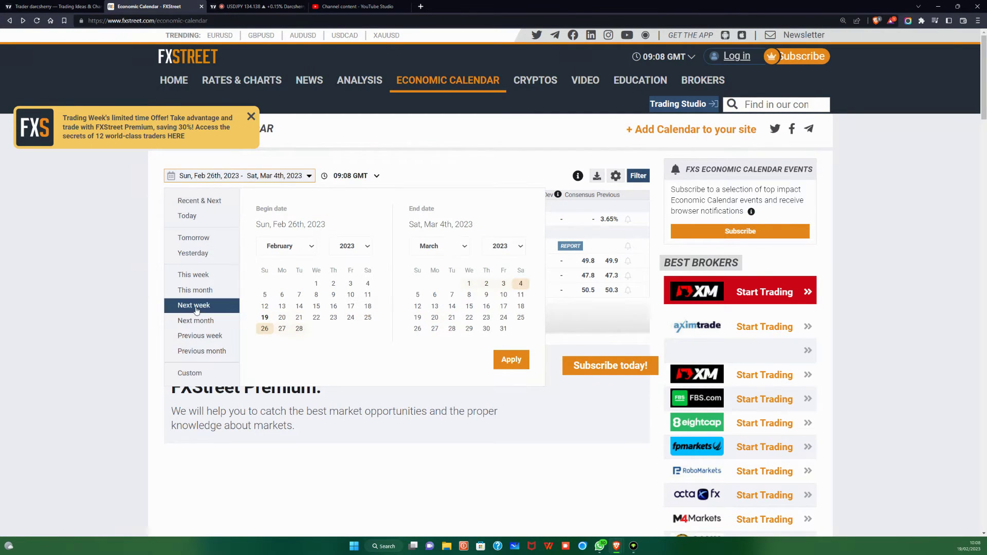
pyautogui.click(194, 275)
pyautogui.click(511, 359)
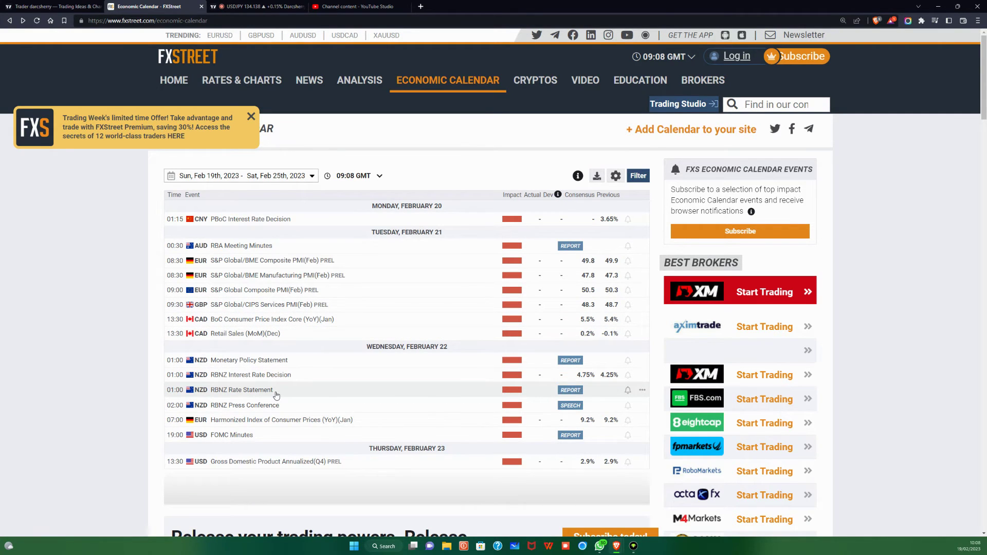
pyautogui.scroll(-1, 289, 391)
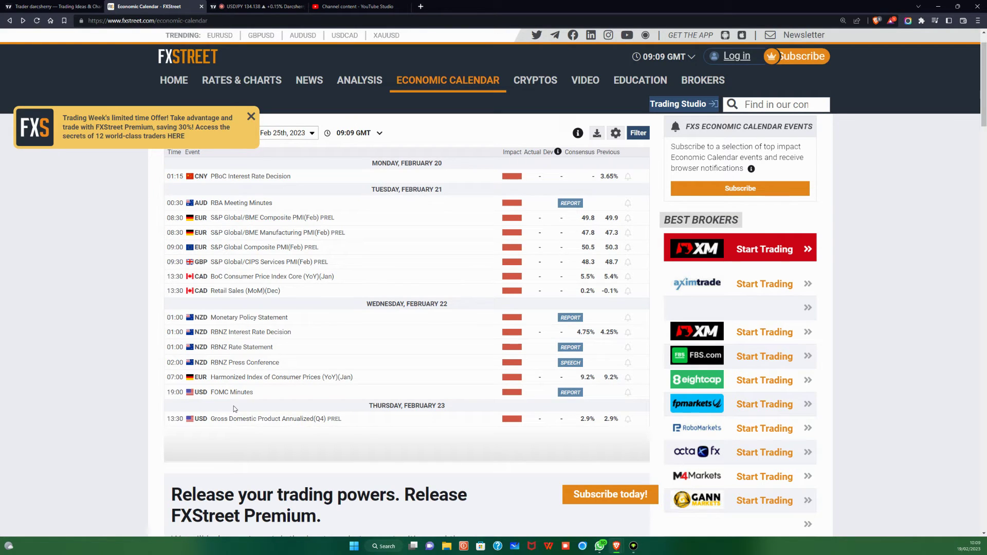
# - Switch back to TradingView and show the watchlist's OANDA USDJPY chart on the 4h timeframe with its view reset
pyautogui.click(246, 8)
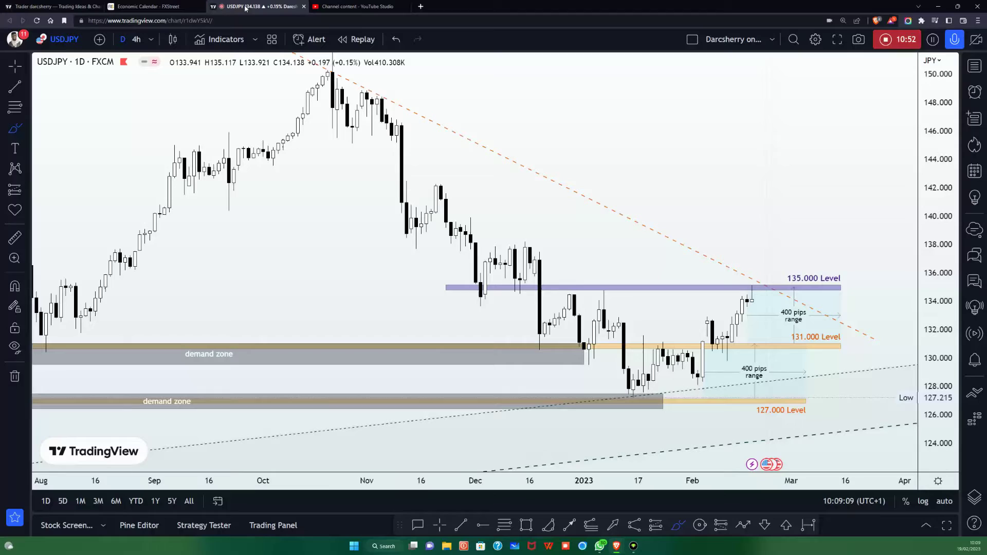
pyautogui.click(973, 67)
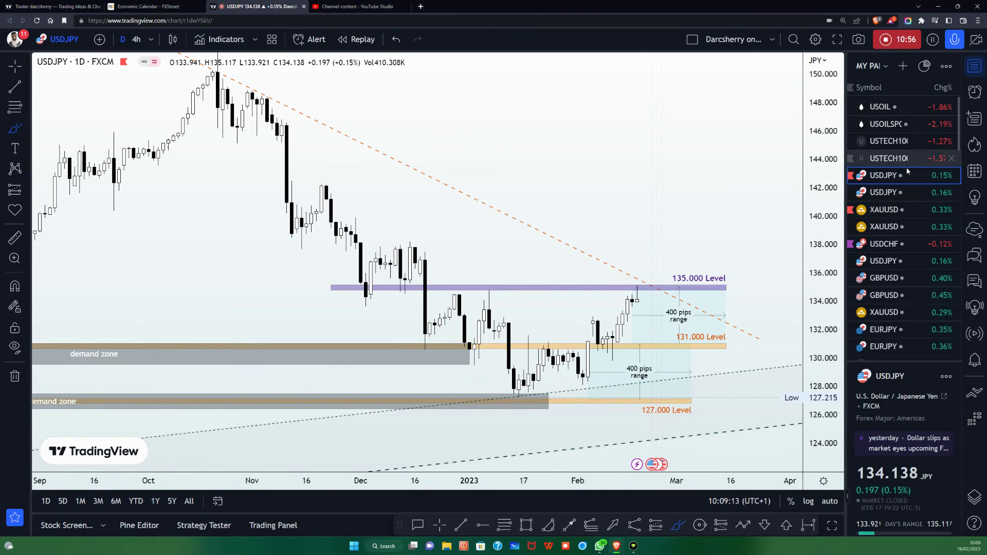
pyautogui.click(900, 192)
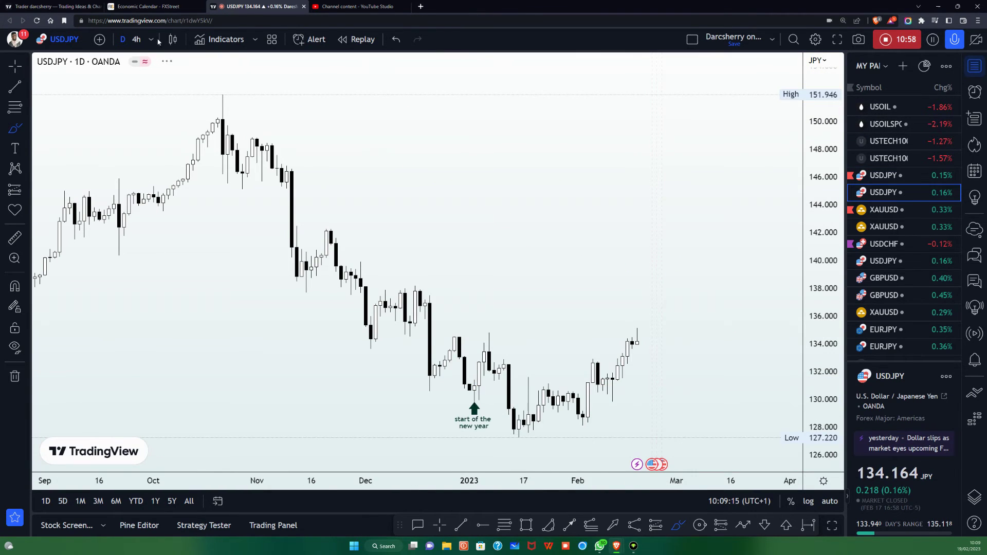
pyautogui.click(137, 40)
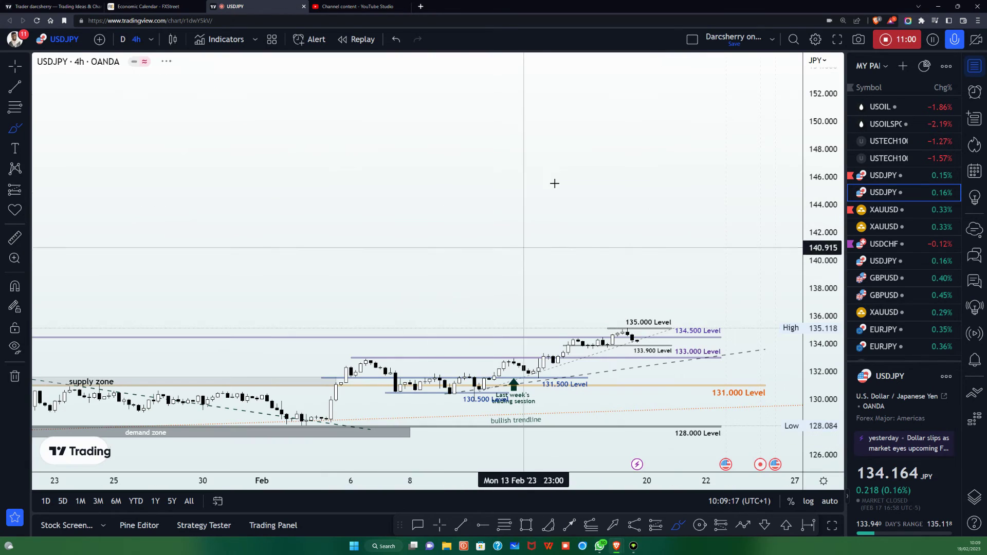
pyautogui.rightClick(569, 163)
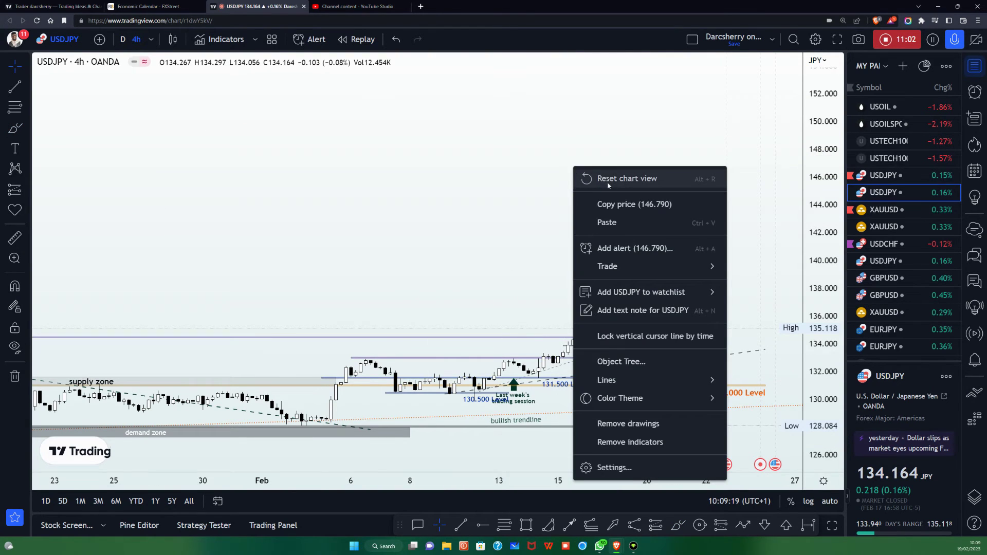
pyautogui.click(612, 175)
pyautogui.click(975, 66)
# - Circle the Feb 17 candle highs at the 135.000 level on the 4h chart, and clear the mark
pyautogui.scroll(3, 725, 226)
pyautogui.scroll(1, 729, 225)
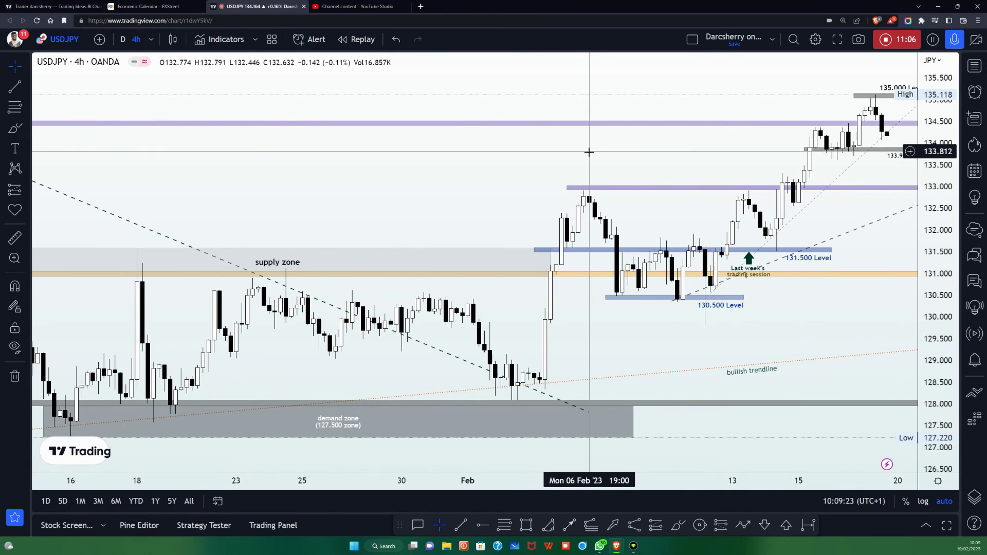
pyautogui.scroll(3, 465, 170)
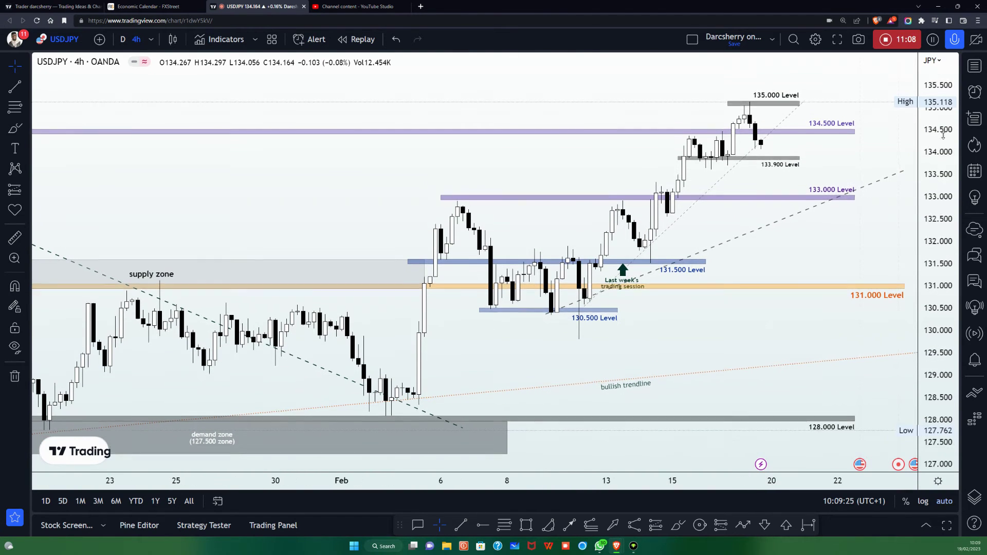
pyautogui.moveTo(879, 150); pyautogui.dragTo(833, 196)
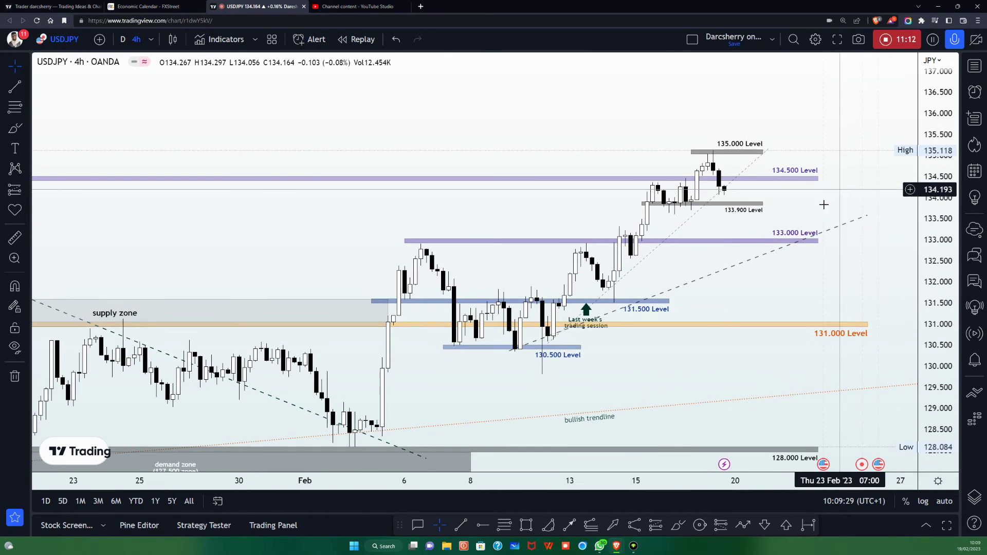
pyautogui.click(679, 525)
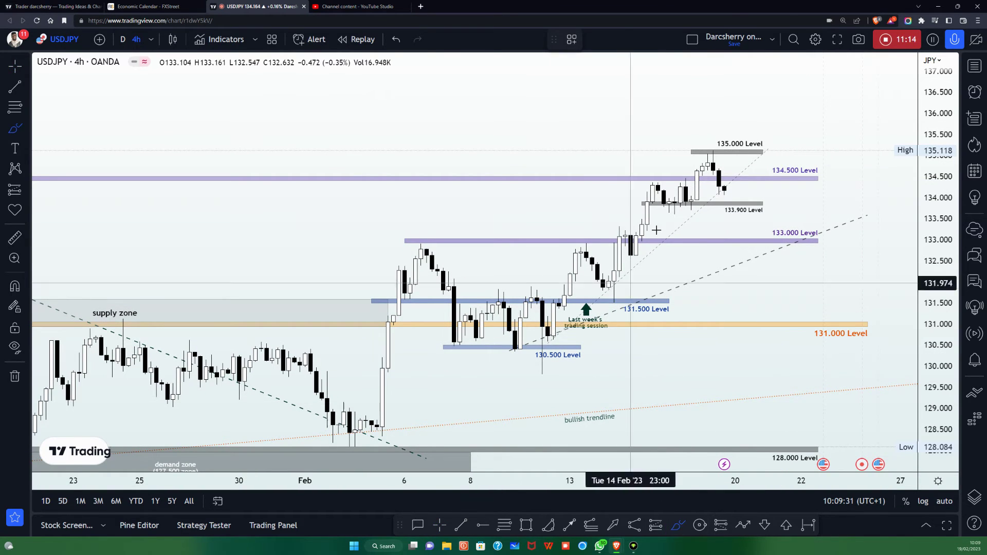
pyautogui.moveTo(719, 144)
pyautogui.mouseDown()
pyautogui.moveTo(692, 148)
pyautogui.moveTo(694, 163)
pyautogui.moveTo(726, 155)
pyautogui.moveTo(712, 144)
pyautogui.mouseUp()
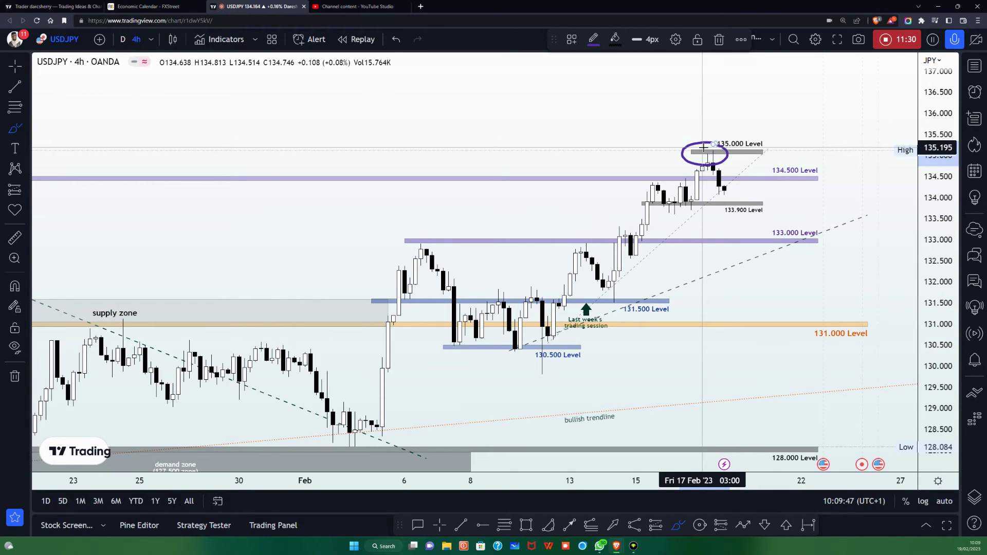
pyautogui.press('Escape')
# - Circle the Feb 9–10 candles ranging between the 130.500 and 131.500 levels on the 4h chart, and clear the mark
pyautogui.scroll(-4, 669, 164)
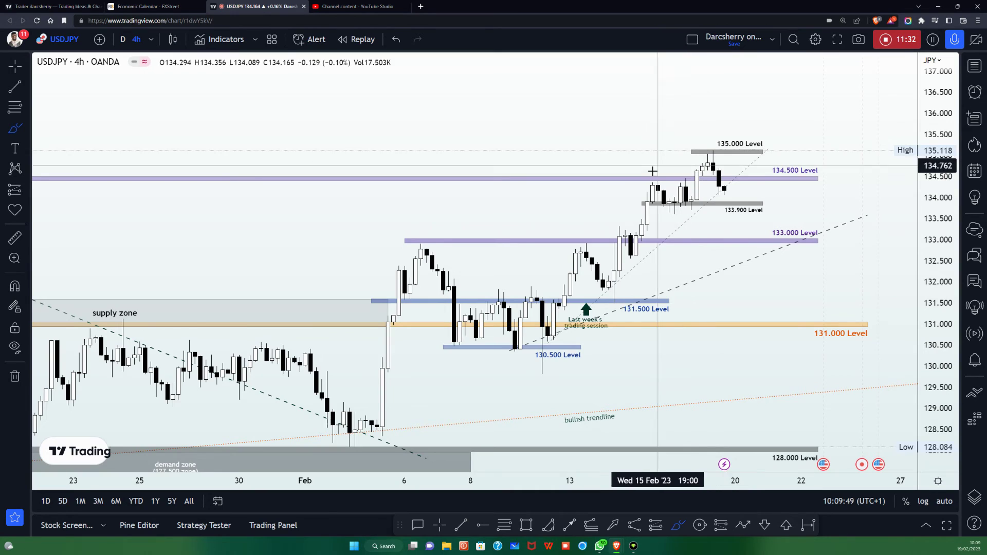
pyautogui.scroll(-2, 650, 179)
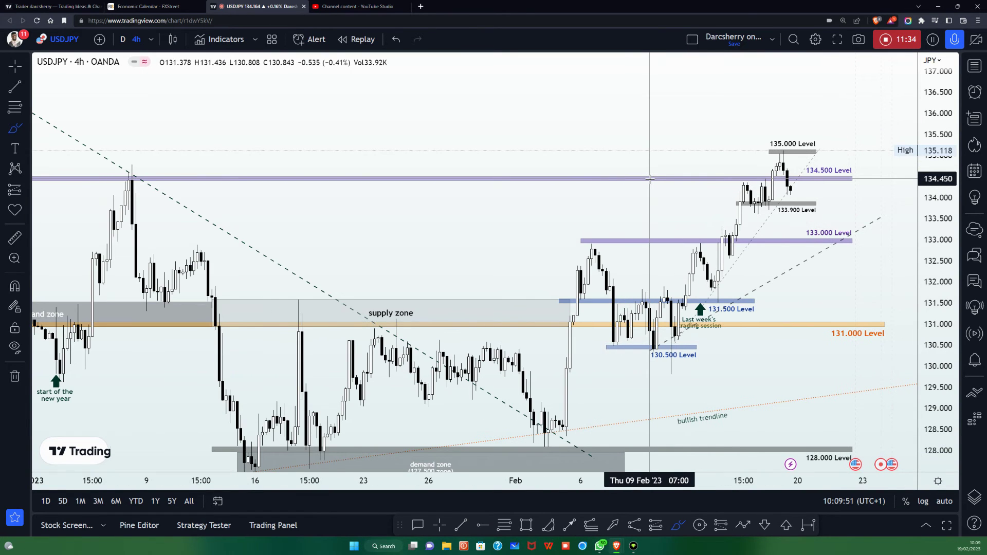
pyautogui.scroll(2, 720, 205)
pyautogui.scroll(2, 720, 206)
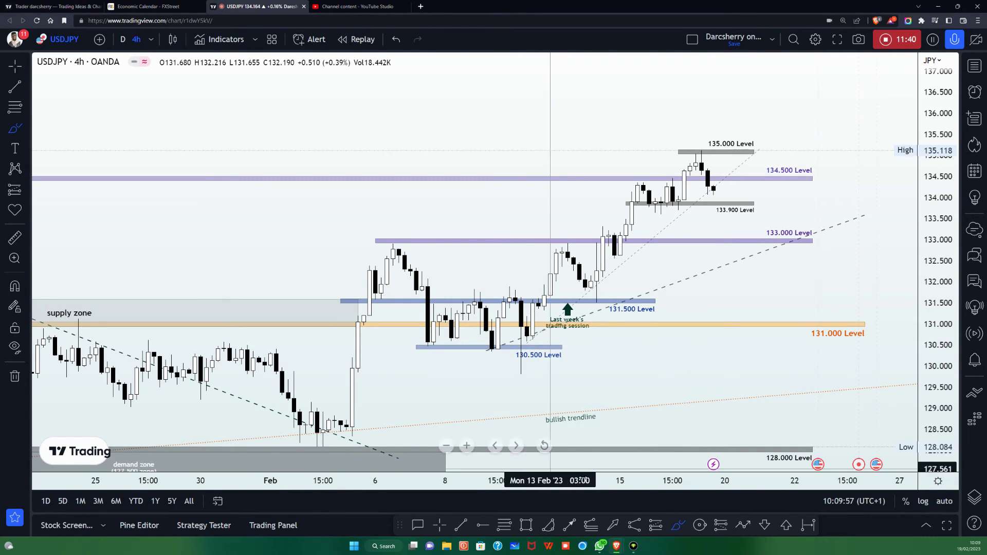
pyautogui.moveTo(549, 300)
pyautogui.mouseDown()
pyautogui.moveTo(539, 292)
pyautogui.moveTo(485, 324)
pyautogui.moveTo(556, 313)
pyautogui.moveTo(516, 305)
pyautogui.mouseUp()
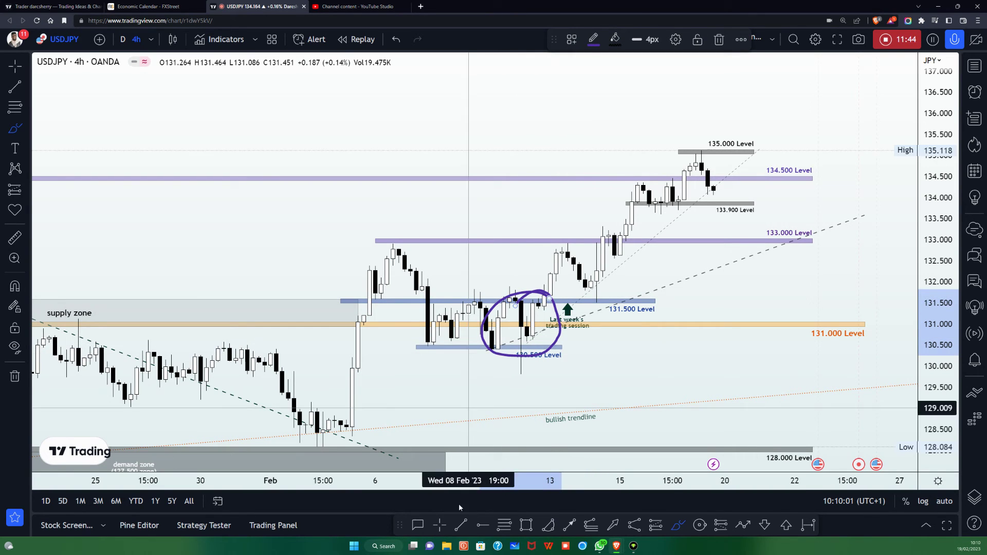
pyautogui.press('Delete')
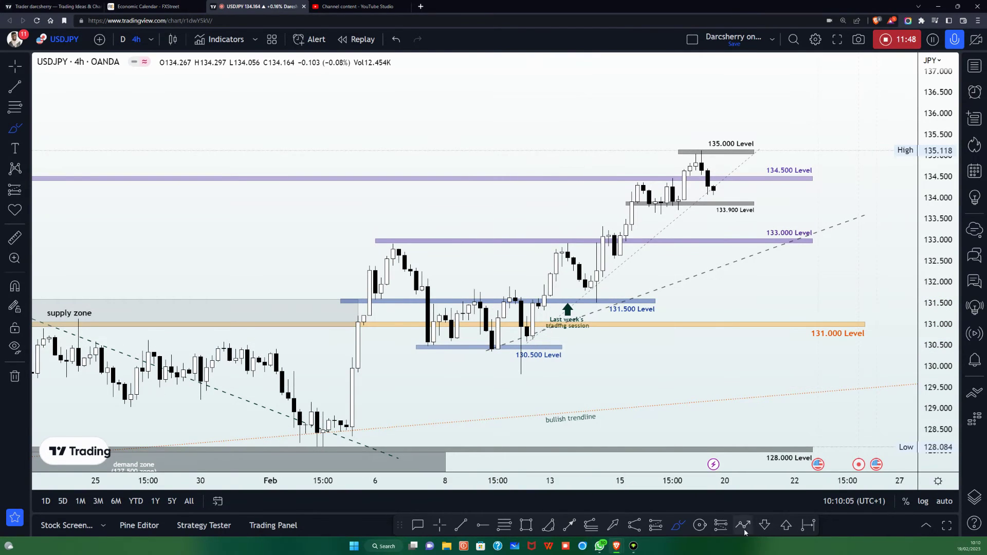
# - Sketch a path from the Feb 10 low up to 135.000, down to about 132.200 with a small bounce, and up to about 137.000, and delete it
pyautogui.click(521, 371)
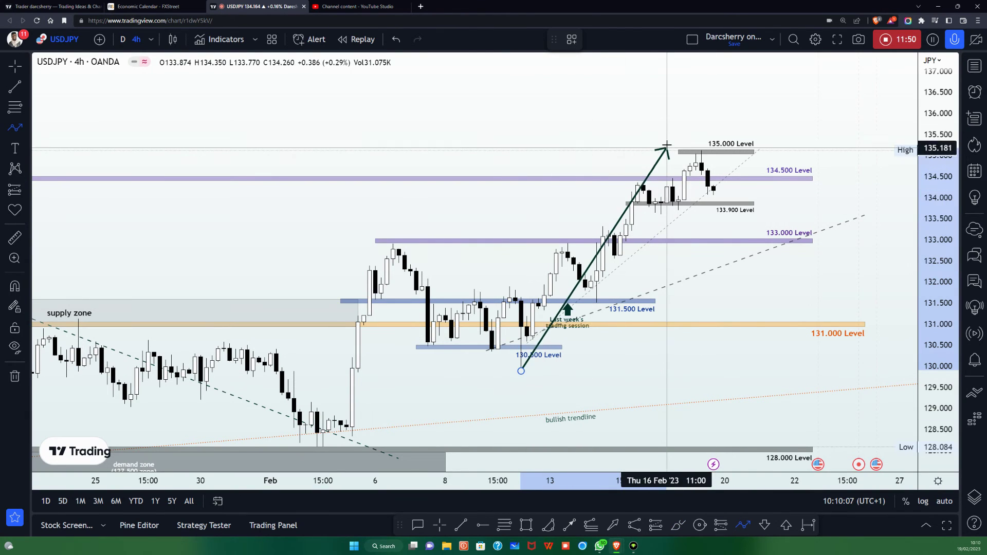
pyautogui.click(679, 146)
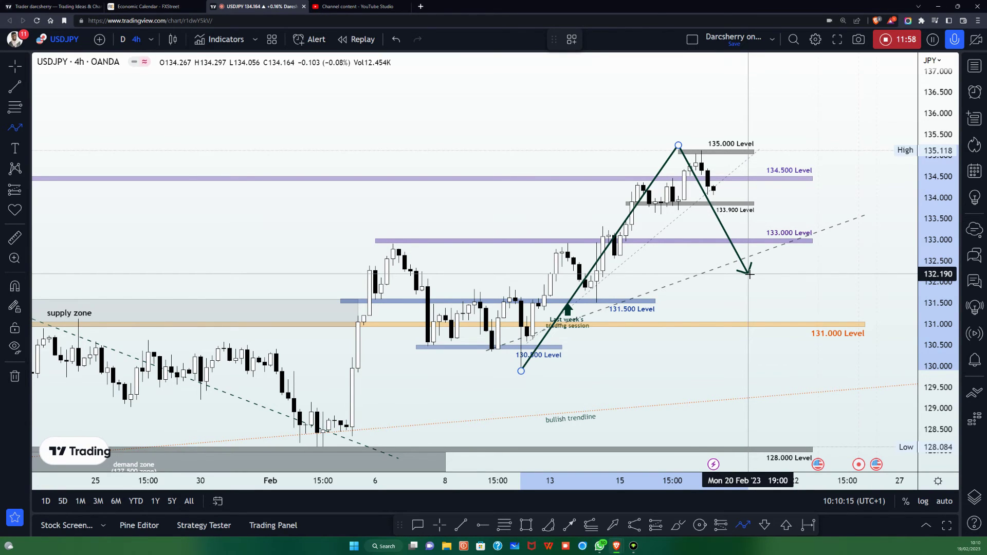
pyautogui.click(748, 274)
pyautogui.click(760, 249)
pyautogui.click(772, 273)
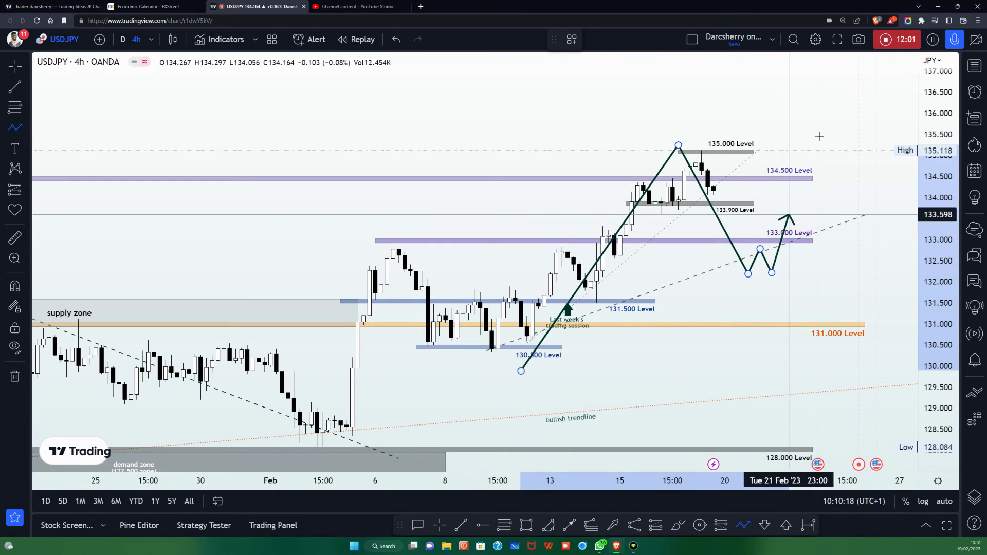
pyautogui.click(842, 70)
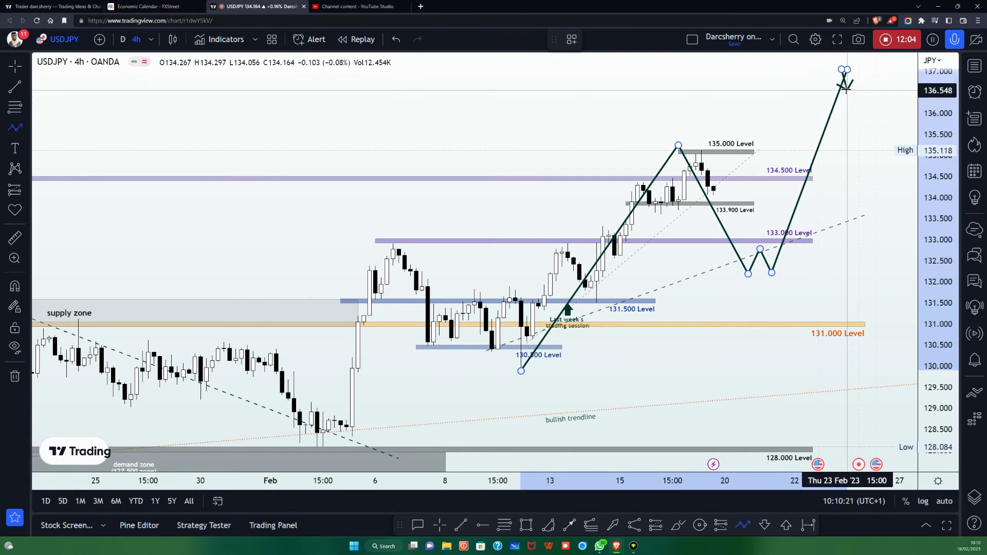
pyautogui.click(843, 72)
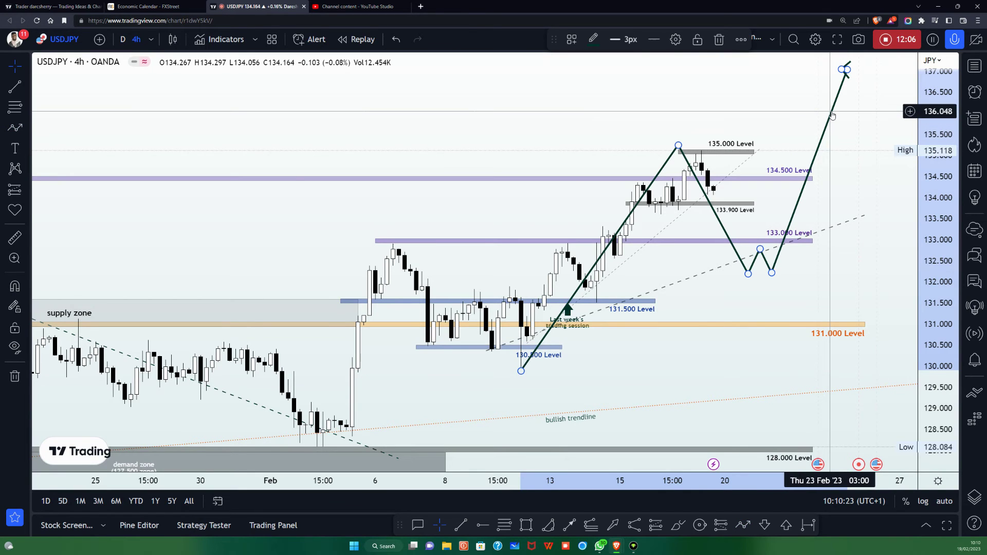
pyautogui.press('Delete')
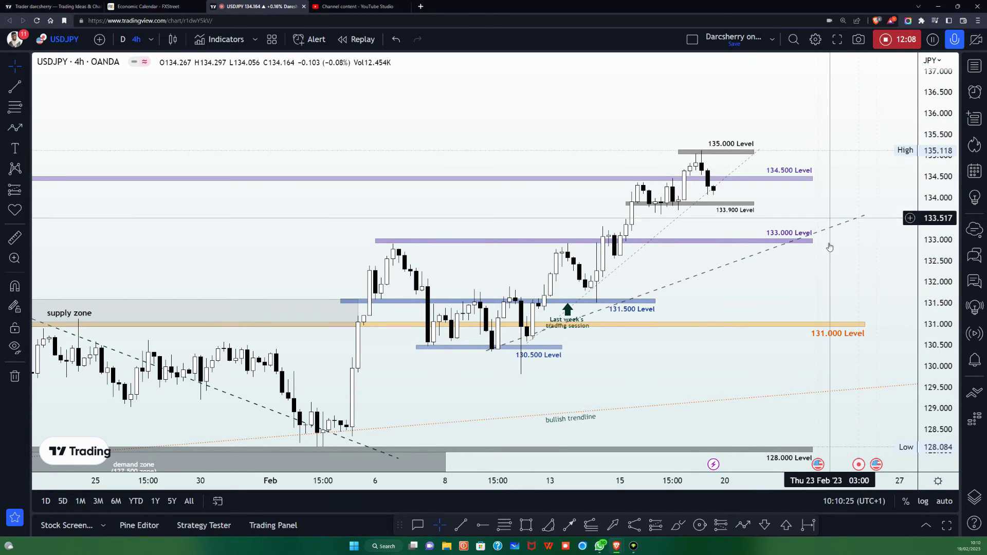
# - Outline the dashed rising trendline from the 130.500 level up past 133.000, and clear the mark
pyautogui.moveTo(858, 272)
pyautogui.mouseDown()
pyautogui.moveTo(847, 260)
pyautogui.moveTo(868, 284)
pyautogui.mouseUp()
pyautogui.scroll(3, 867, 284)
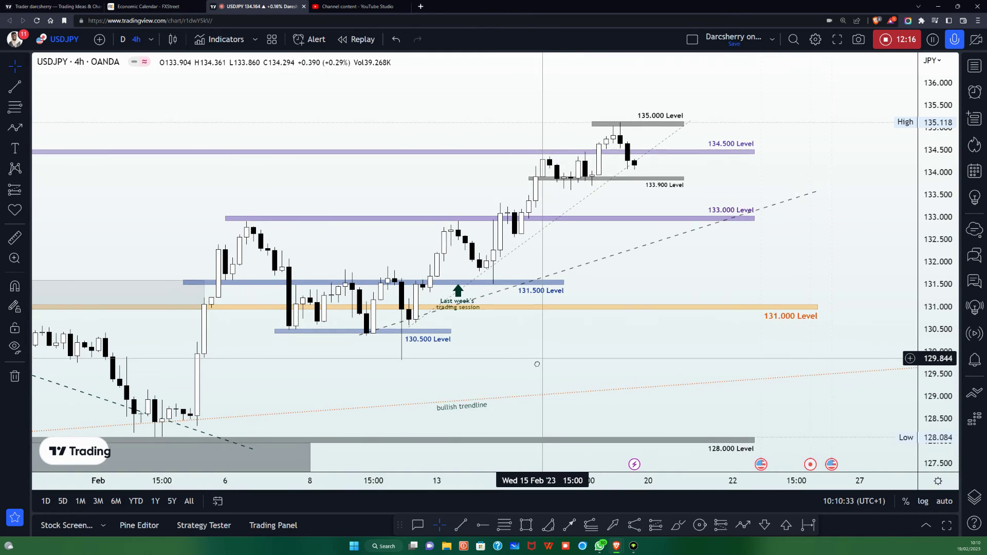
pyautogui.hscroll(2, 509, 407)
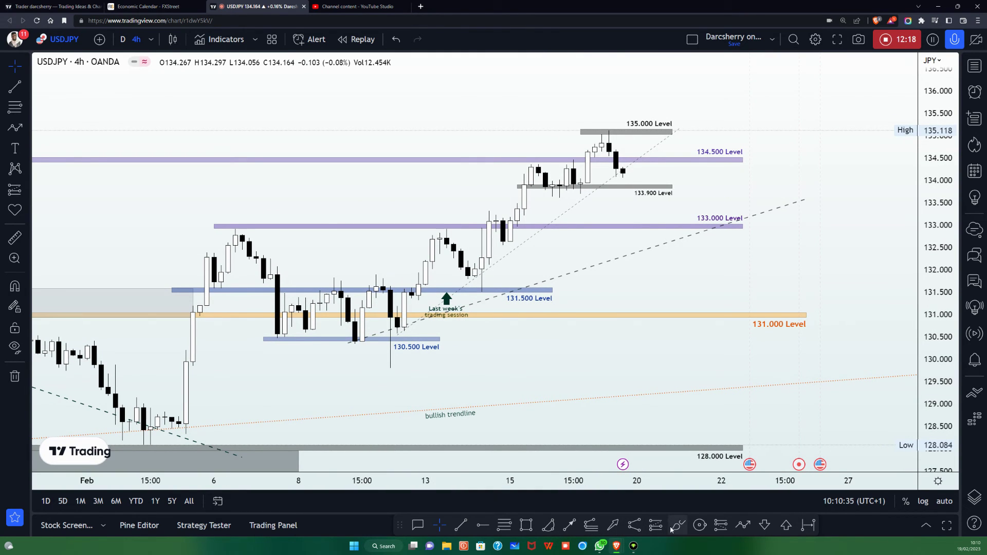
pyautogui.moveTo(522, 310)
pyautogui.mouseDown()
pyautogui.moveTo(418, 297)
pyautogui.moveTo(633, 323)
pyautogui.moveTo(522, 311)
pyautogui.mouseUp()
pyautogui.hotkey('ctrl', 'z')
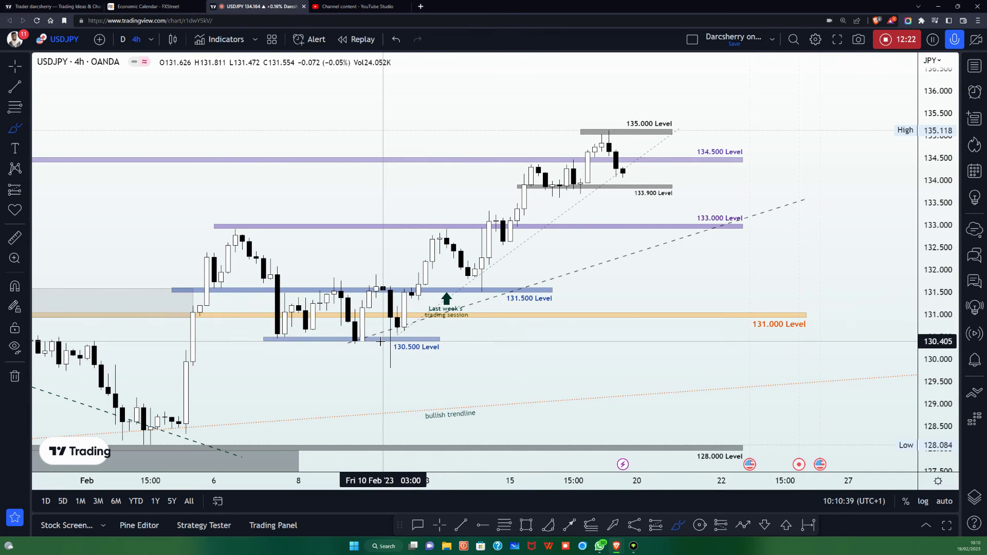
pyautogui.moveTo(405, 319)
pyautogui.mouseDown()
pyautogui.moveTo(353, 347)
pyautogui.moveTo(450, 329)
pyautogui.moveTo(735, 200)
pyautogui.moveTo(765, 202)
pyautogui.moveTo(383, 318)
pyautogui.mouseUp()
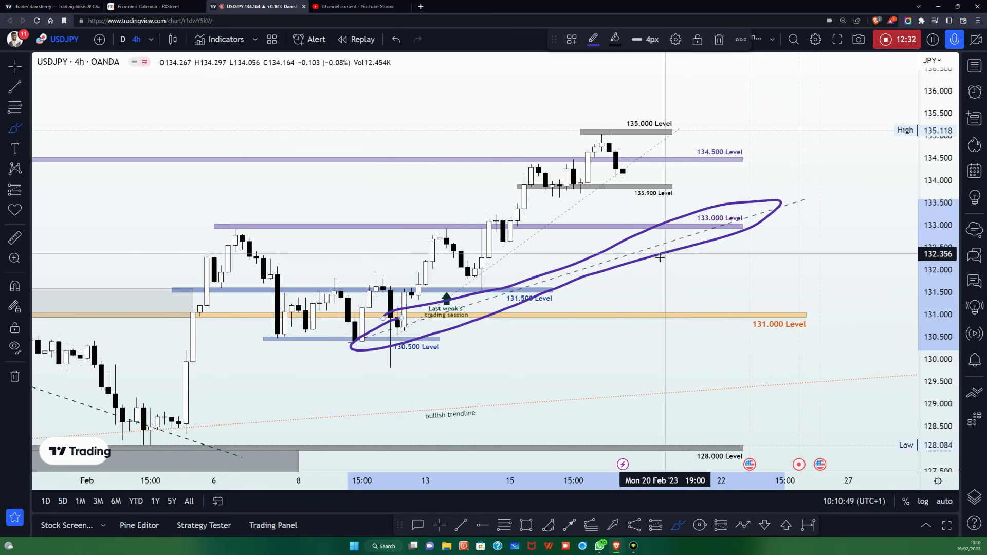
pyautogui.press('Delete')
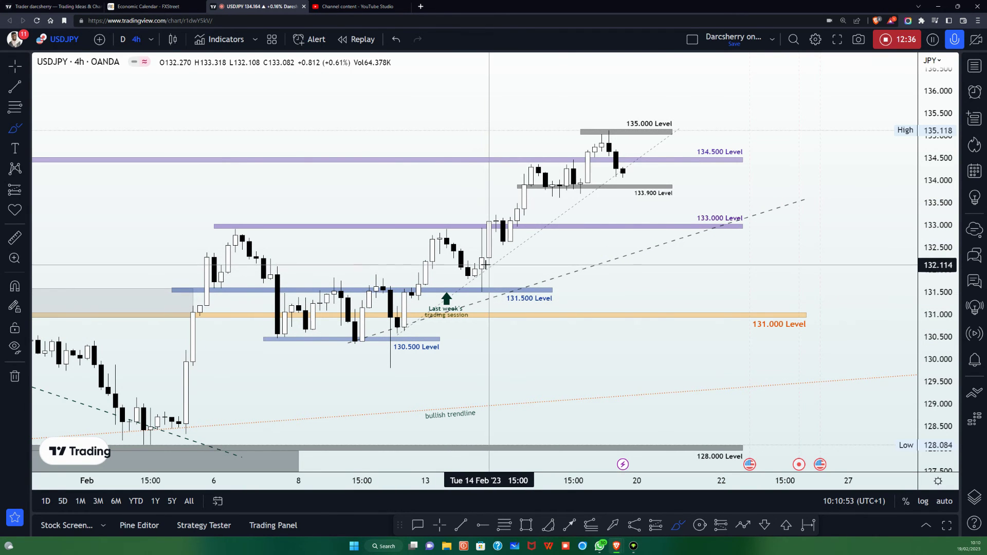
# - Circle the Feb 14 lows above the 131.500 level and outline the dotted trendline up to the latest candle, clearing both marks
pyautogui.moveTo(488, 265)
pyautogui.mouseDown()
pyautogui.moveTo(456, 286)
pyautogui.moveTo(489, 264)
pyautogui.mouseUp()
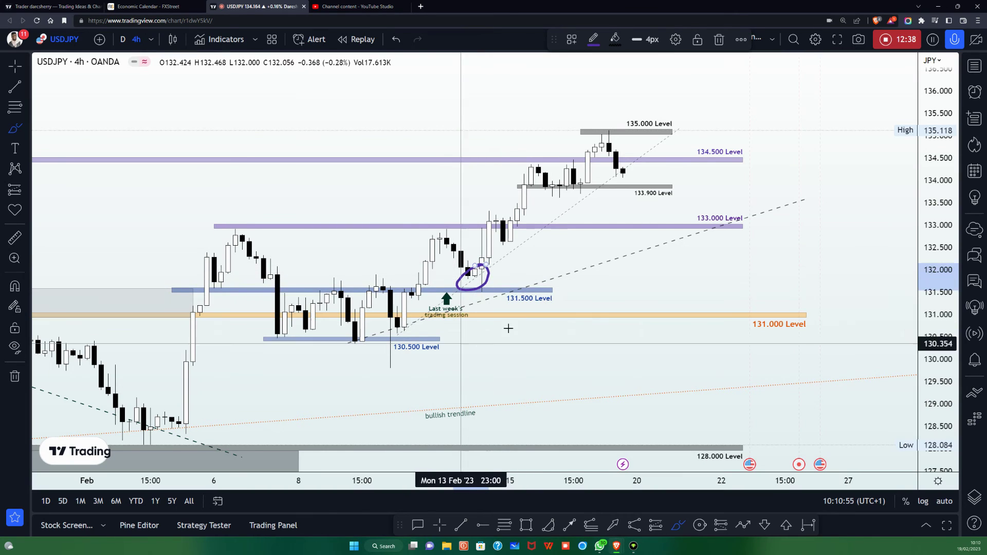
pyautogui.press('Delete')
pyautogui.moveTo(489, 261)
pyautogui.mouseDown()
pyautogui.moveTo(475, 281)
pyautogui.moveTo(630, 169)
pyautogui.moveTo(469, 272)
pyautogui.mouseUp()
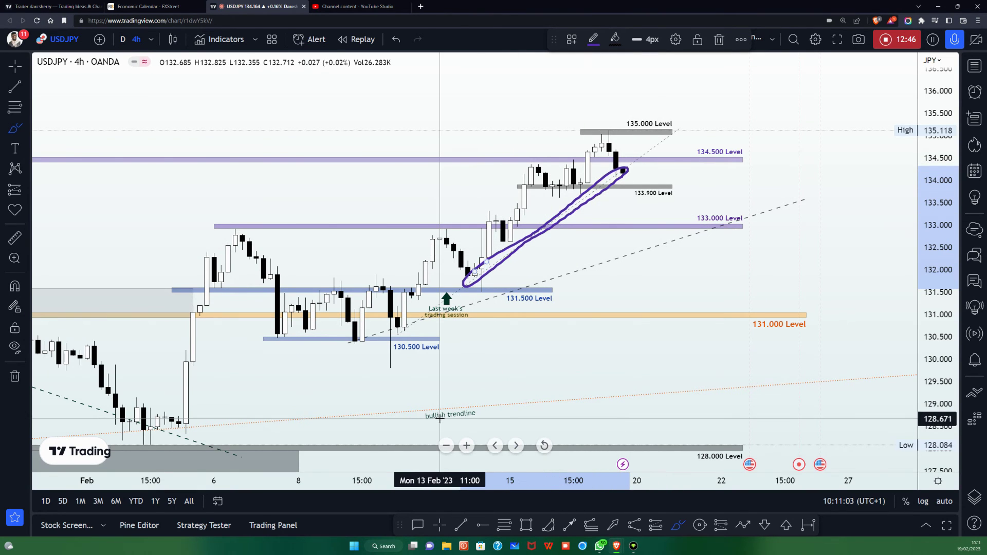
pyautogui.press('Delete')
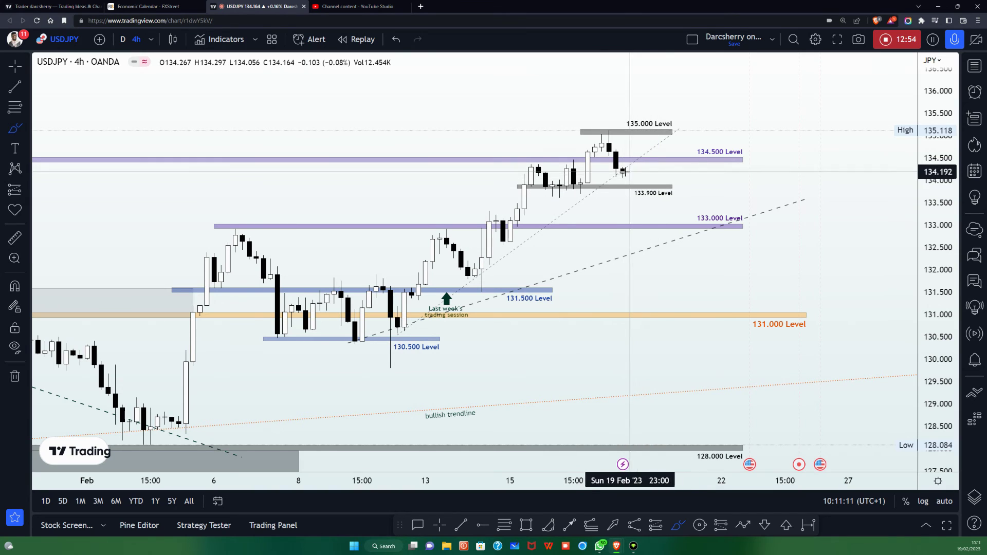
# - Mark the highs at the 135.000 level and circle the candles resting on the 133.900 level, clearing each mark
pyautogui.moveTo(607, 129)
pyautogui.mouseDown()
pyautogui.moveTo(572, 135)
pyautogui.moveTo(609, 139)
pyautogui.moveTo(606, 122)
pyautogui.mouseUp()
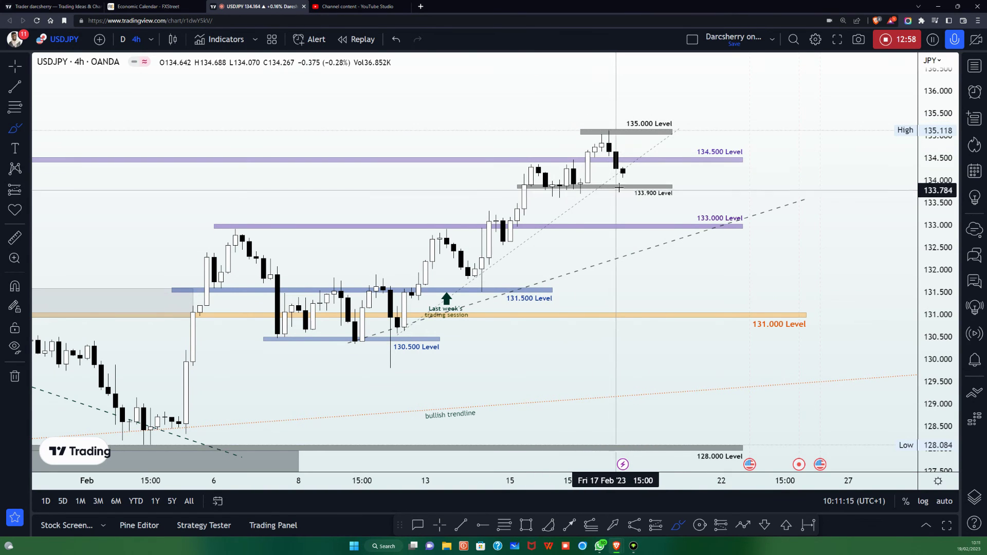
pyautogui.moveTo(609, 180)
pyautogui.mouseDown()
pyautogui.moveTo(552, 183)
pyautogui.moveTo(623, 183)
pyautogui.mouseUp()
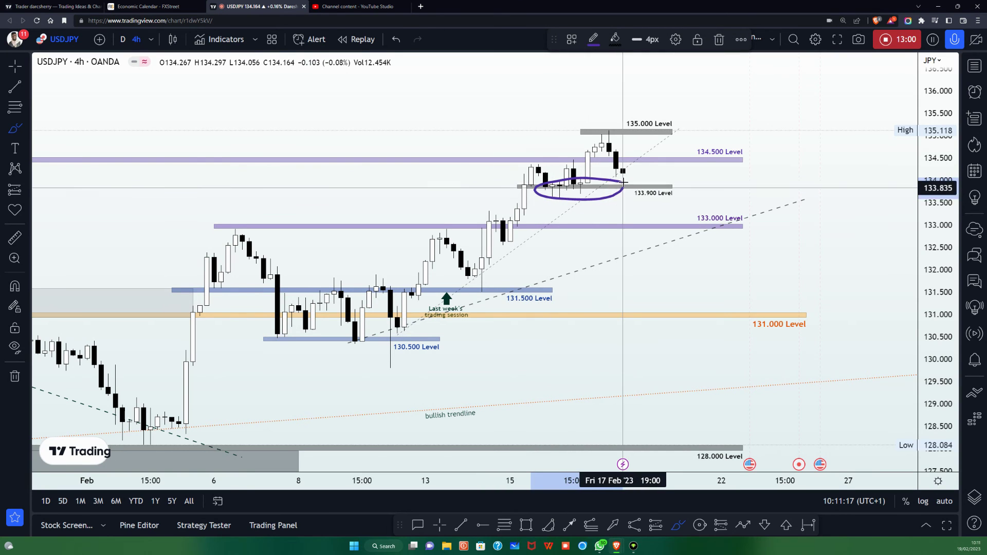
pyautogui.press('Delete')
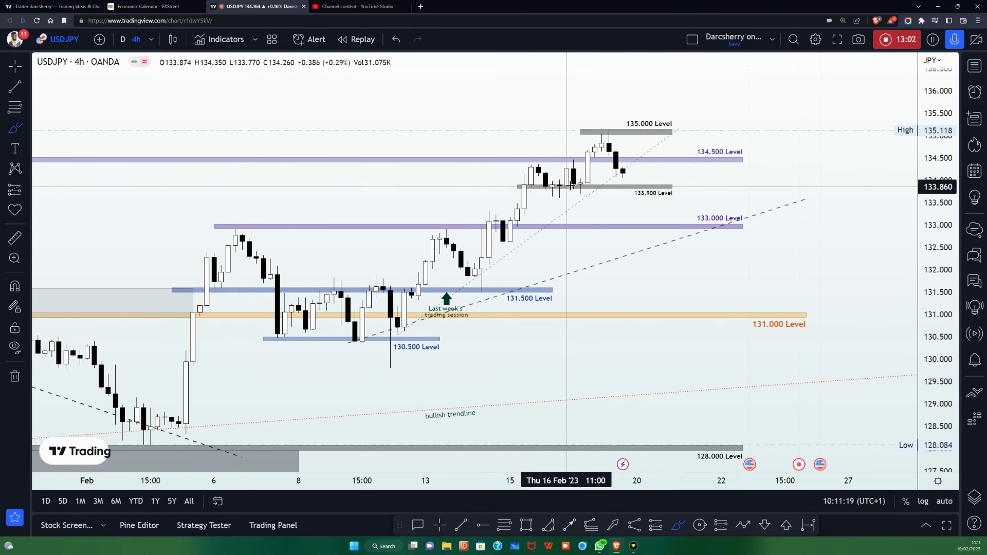
pyautogui.moveTo(588, 181)
pyautogui.mouseDown()
pyautogui.moveTo(535, 195)
pyautogui.moveTo(597, 193)
pyautogui.mouseUp()
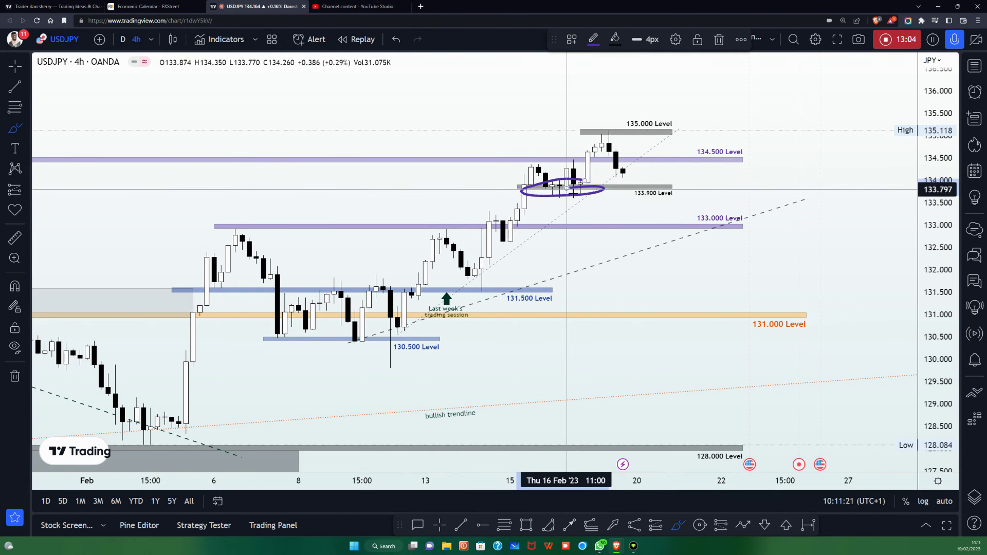
pyautogui.press('Delete')
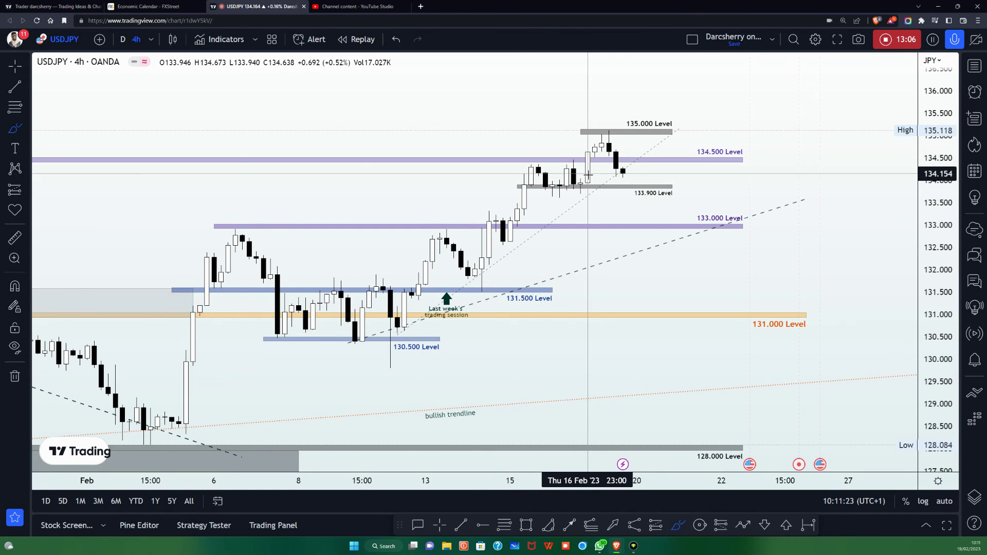
# - Mark the Feb 17 highs at 135.000 and circle the latest candles above the 133.900 level, clearing both marks
pyautogui.moveTo(612, 127); pyautogui.dragTo(612, 143)
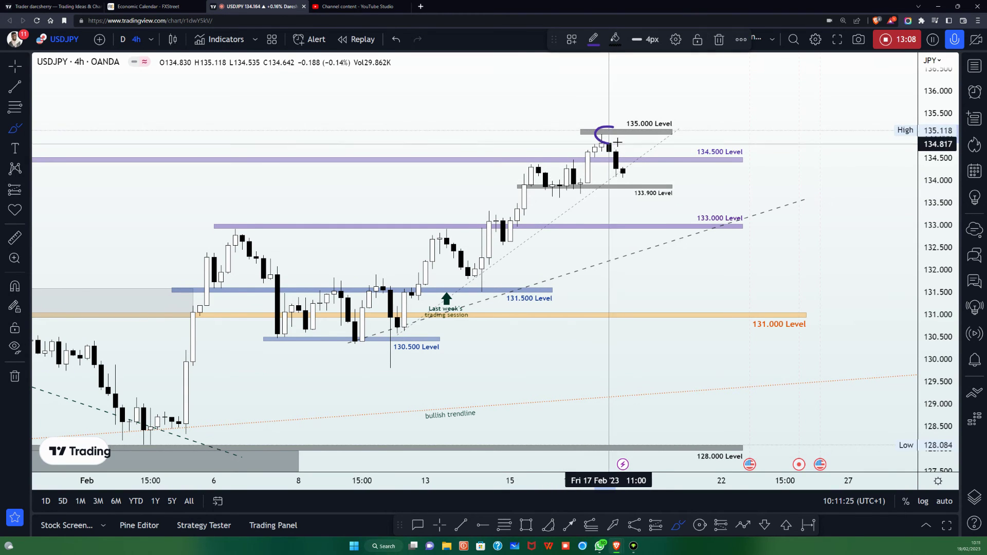
pyautogui.press('Delete')
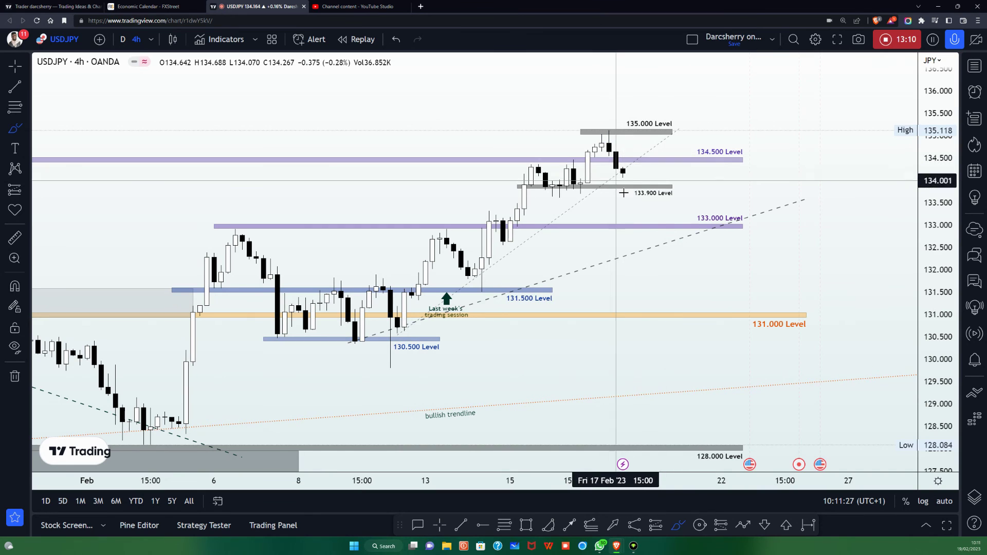
pyautogui.moveTo(621, 164)
pyautogui.mouseDown()
pyautogui.moveTo(612, 174)
pyautogui.moveTo(640, 176)
pyautogui.moveTo(626, 162)
pyautogui.mouseUp()
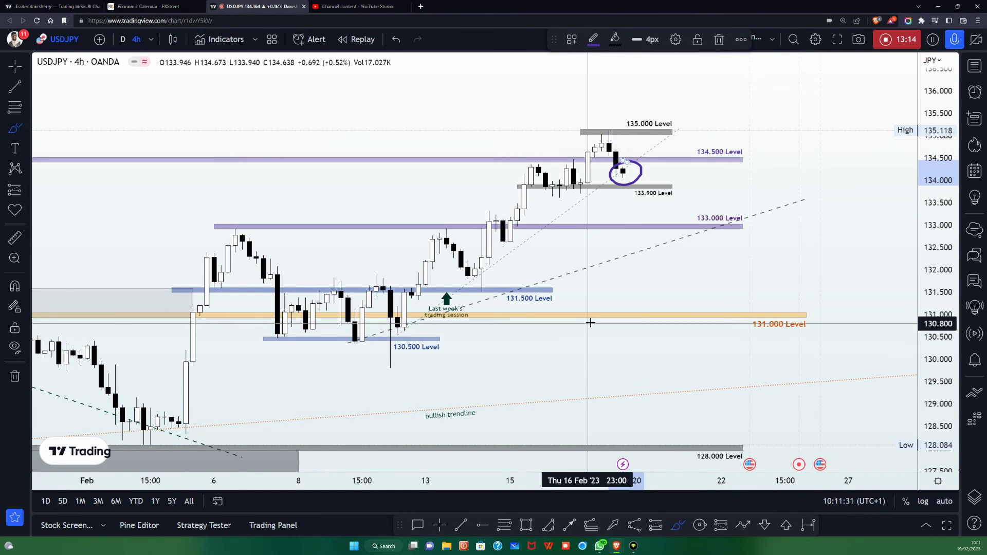
pyautogui.press('Delete')
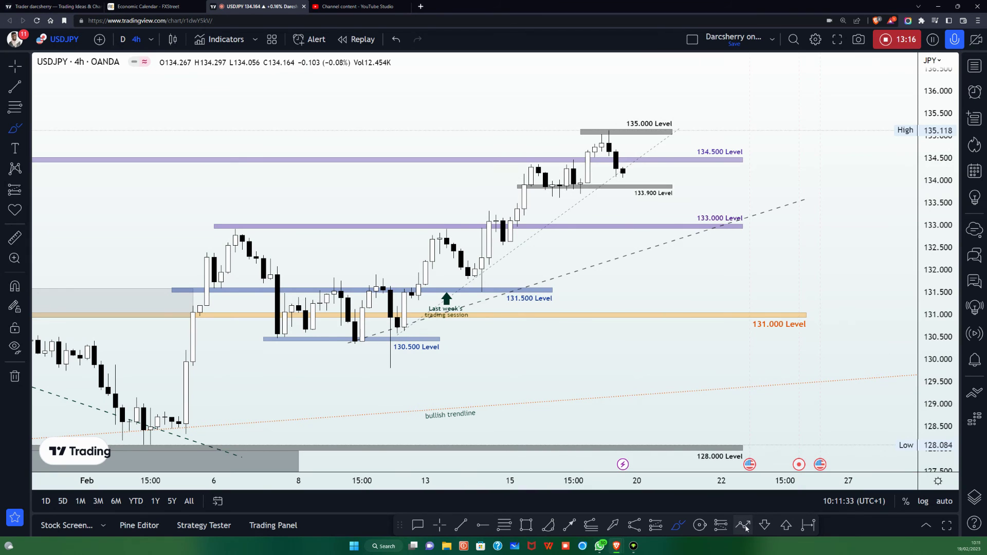
# - Draw a bearish zigzag path from the latest candles, breaking and retesting the 133.900 level, down to the dashed trendline at about 132.800
pyautogui.moveTo(616, 163); pyautogui.dragTo(636, 203)
pyautogui.click(637, 204)
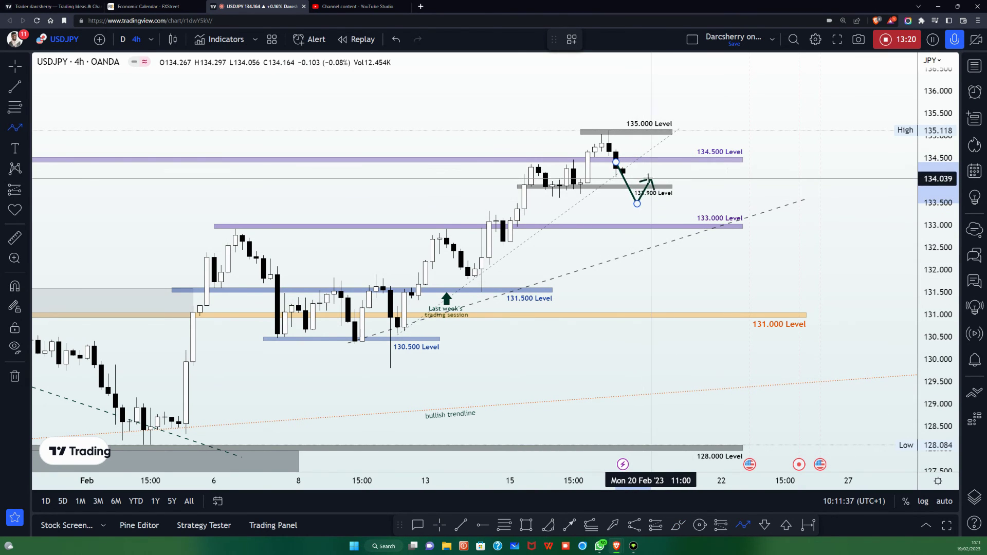
pyautogui.click(651, 173)
pyautogui.click(658, 190)
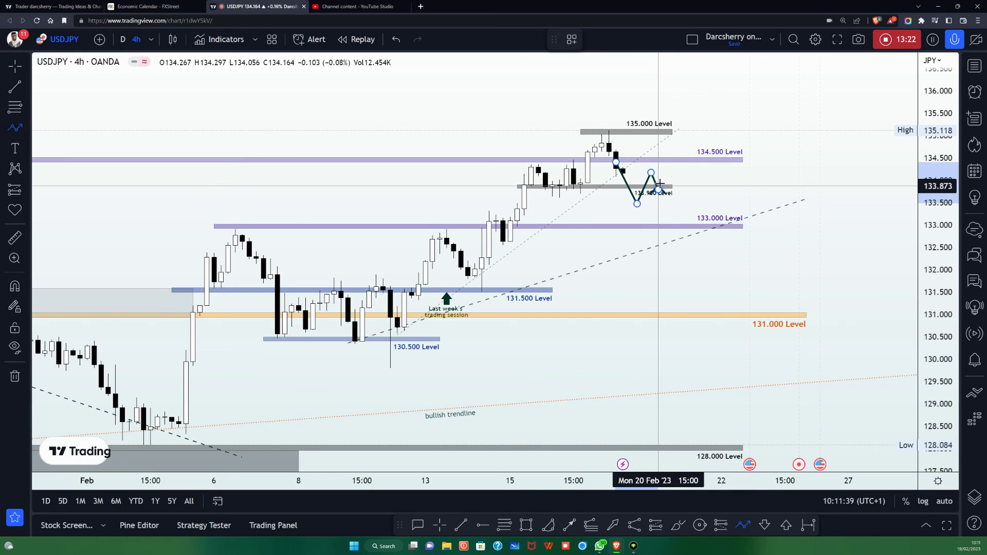
pyautogui.click(665, 176)
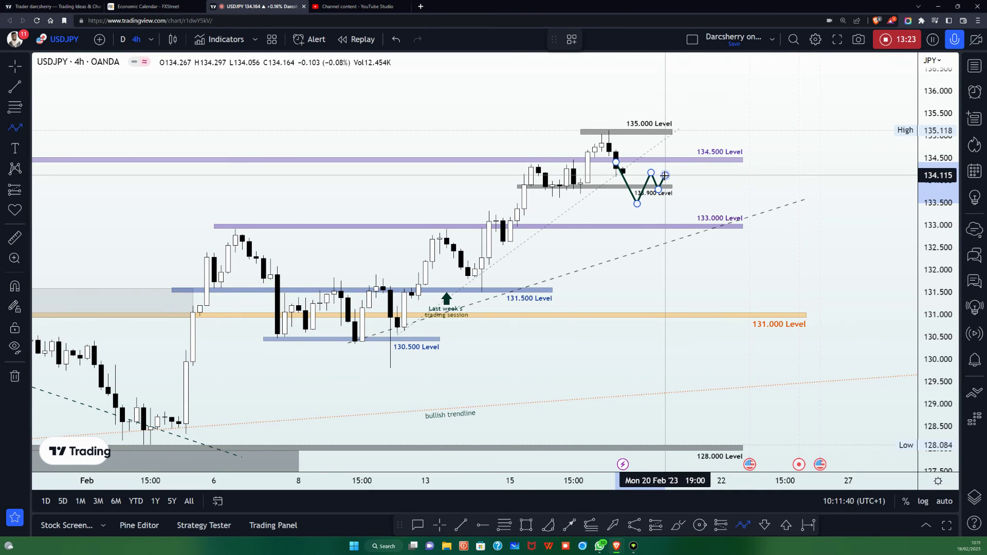
pyautogui.doubleClick(693, 235)
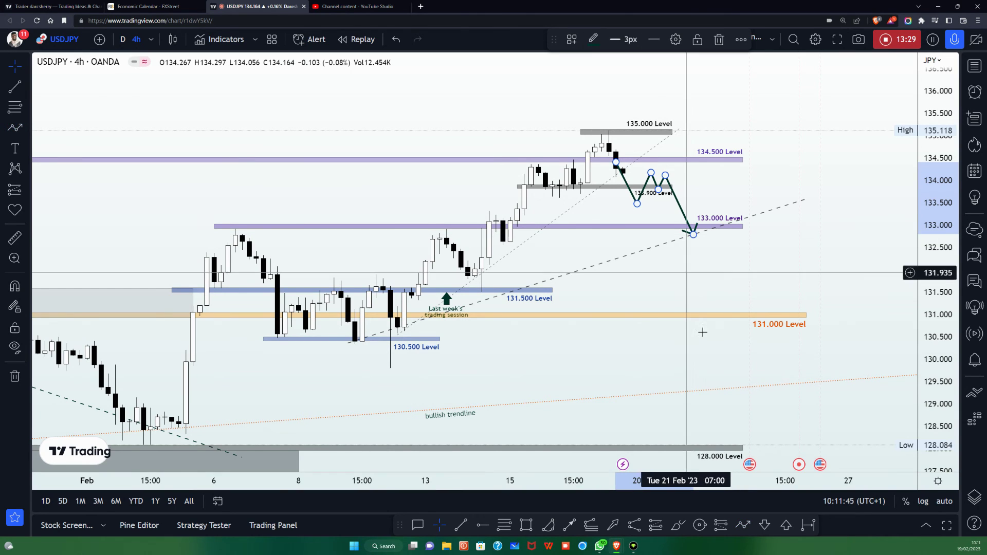
# - Sketch a bullish path from the 133.000 level up to about 136.300, and delete it
pyautogui.click(743, 525)
pyautogui.click(700, 226)
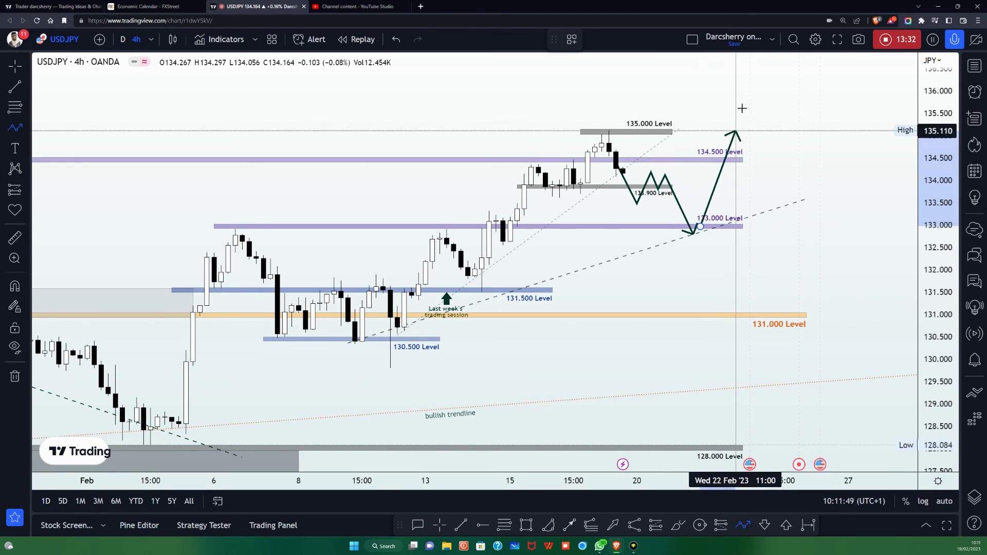
pyautogui.doubleClick(749, 78)
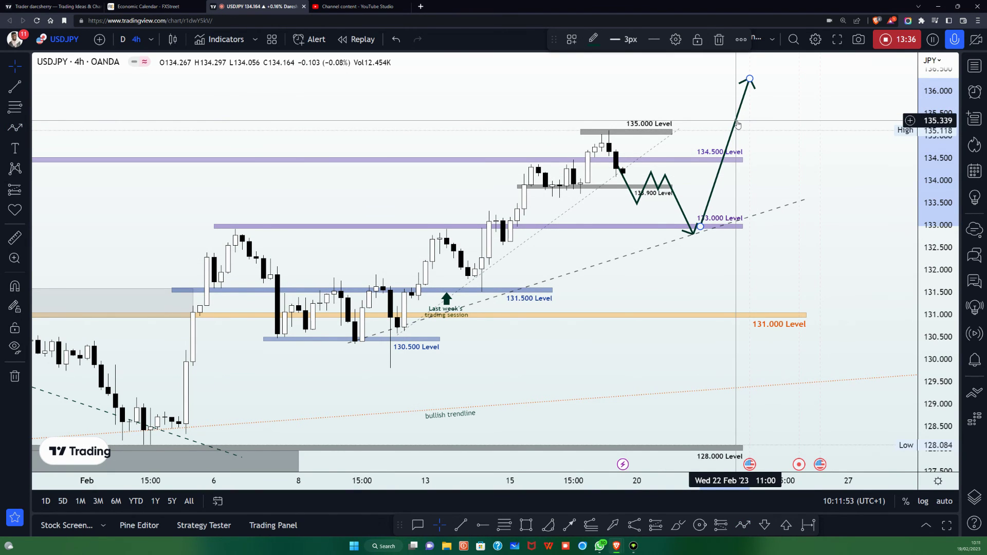
pyautogui.press('Delete')
# - Sketch a bearish continuation from the 133.000 level to about 132.300, back to 133.000 and down to the 131.000 level, and delete the bearish paths
pyautogui.click(743, 525)
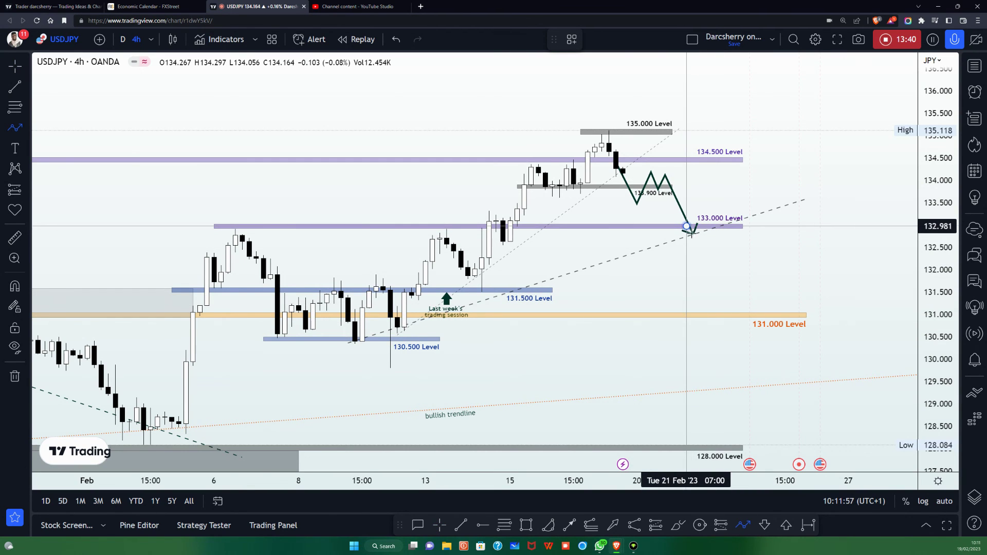
pyautogui.click(708, 258)
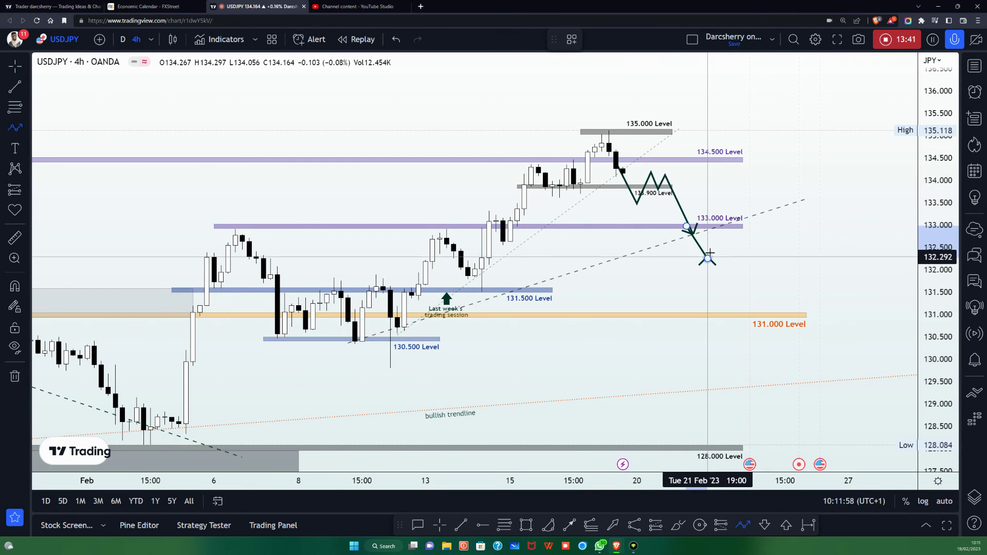
pyautogui.click(721, 227)
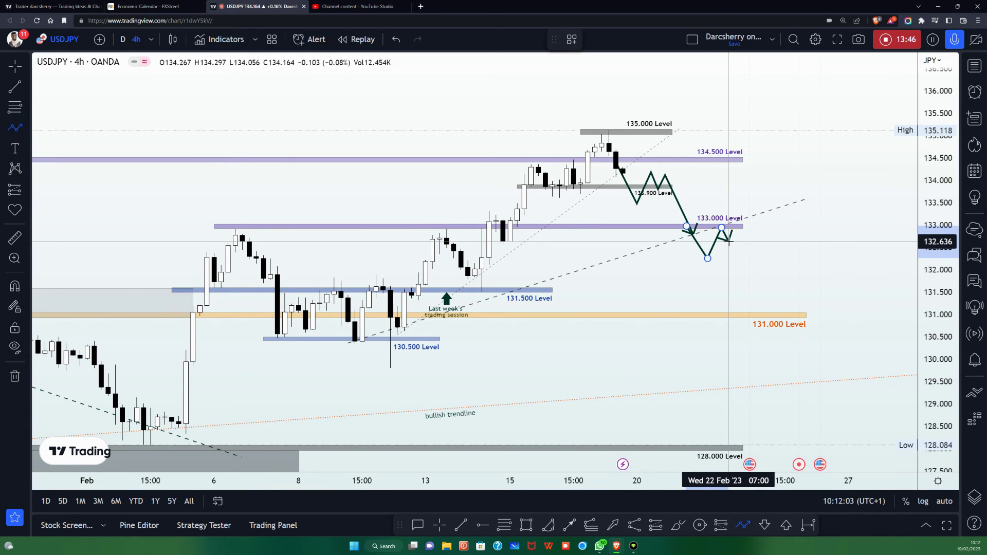
pyautogui.doubleClick(770, 315)
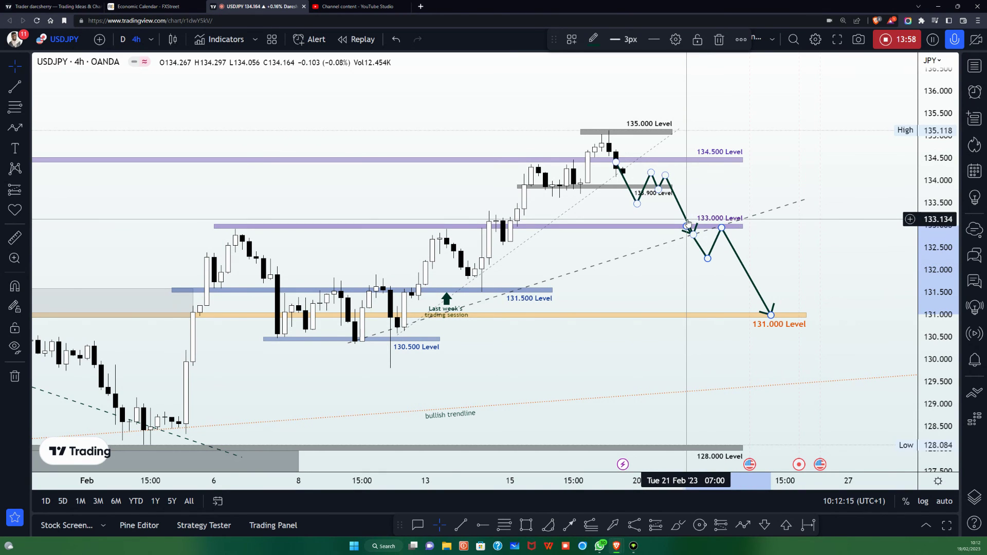
pyautogui.press('Delete')
# - Sketch a bullish path from the latest candle to about 135.600, retesting the 135.000 level and rising to about 137.100, and delete it
pyautogui.moveTo(714, 278); pyautogui.dragTo(689, 306)
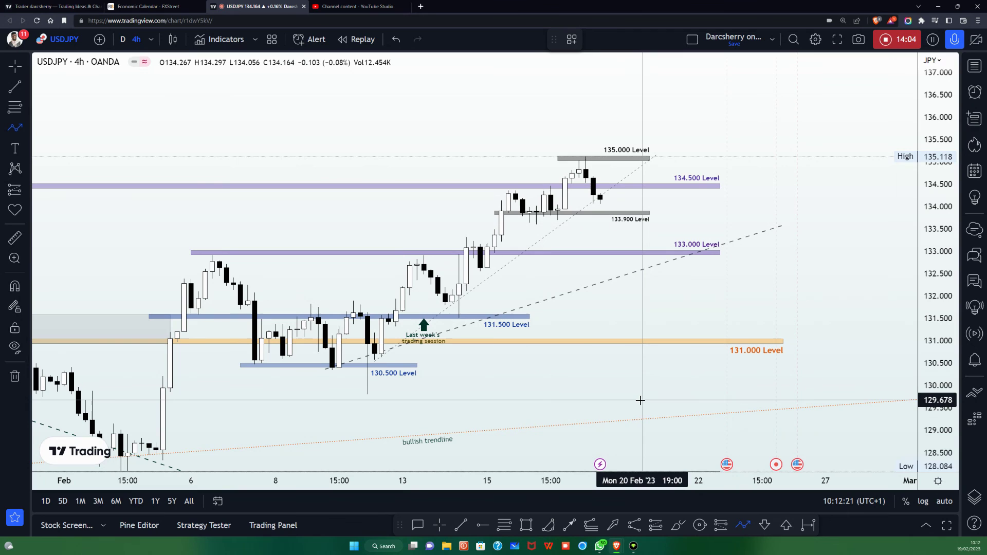
pyautogui.click(607, 196)
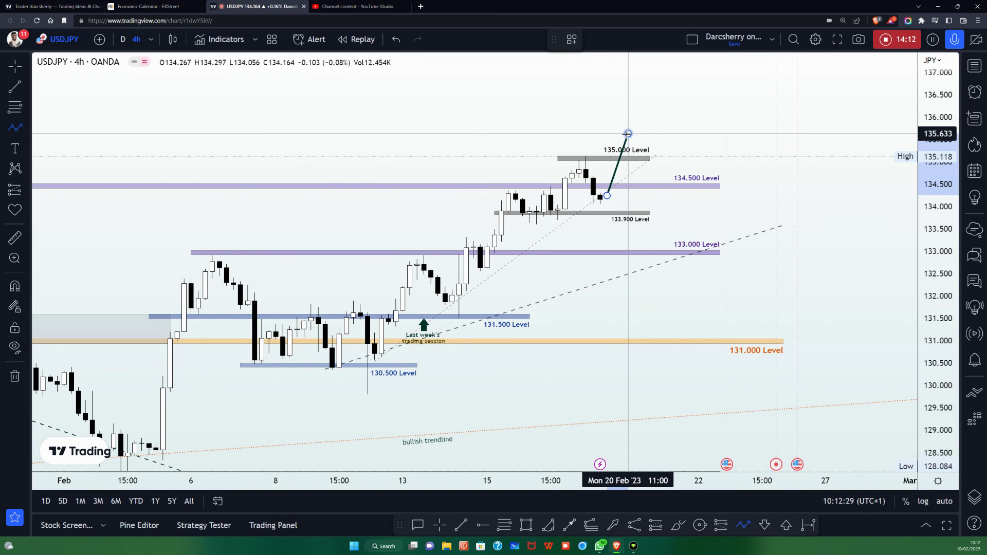
pyautogui.click(628, 134)
pyautogui.click(643, 161)
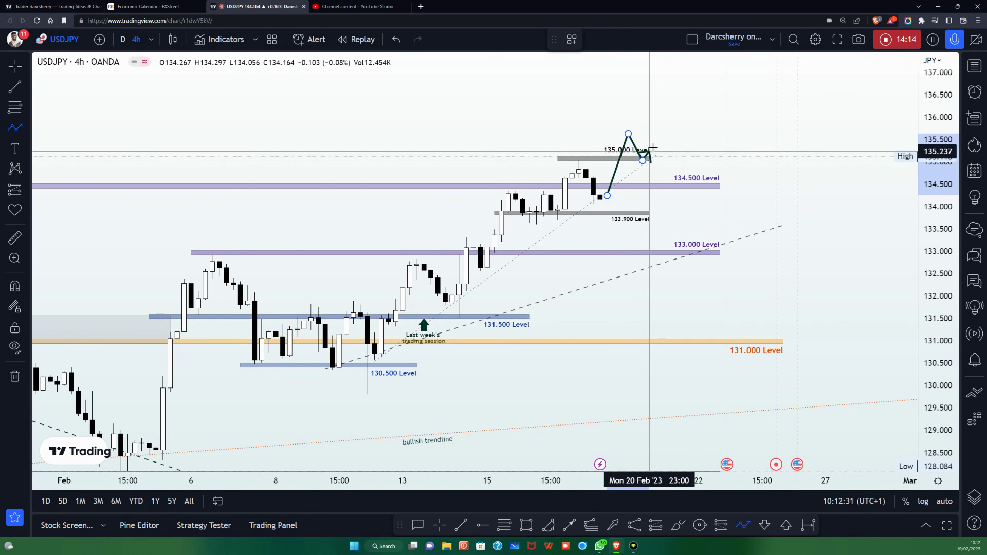
pyautogui.click(656, 143)
pyautogui.click(664, 154)
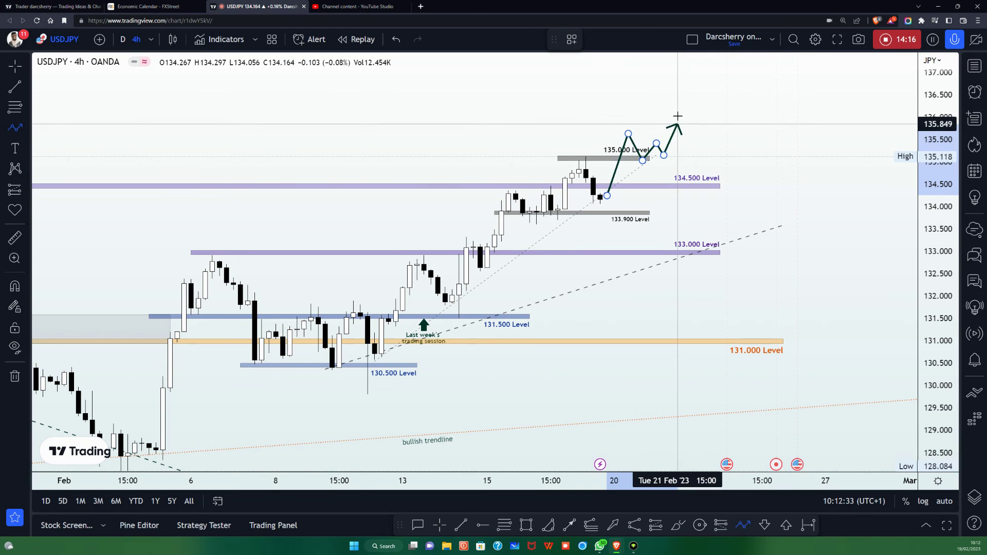
pyautogui.doubleClick(692, 67)
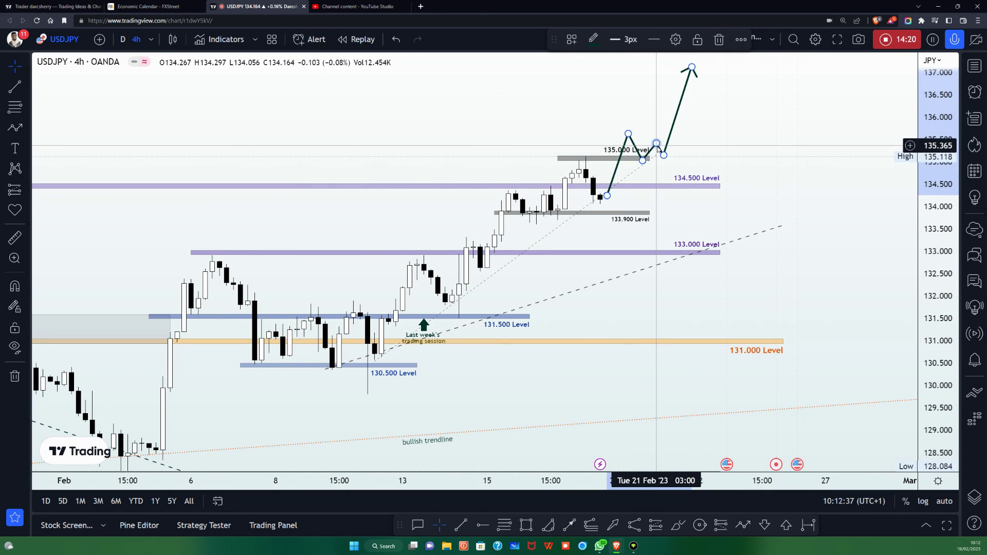
pyautogui.press('Delete')
# - Circle the latest candles between the 134.500 and 133.900 levels, and clear the mark
pyautogui.moveTo(683, 135); pyautogui.dragTo(794, 116)
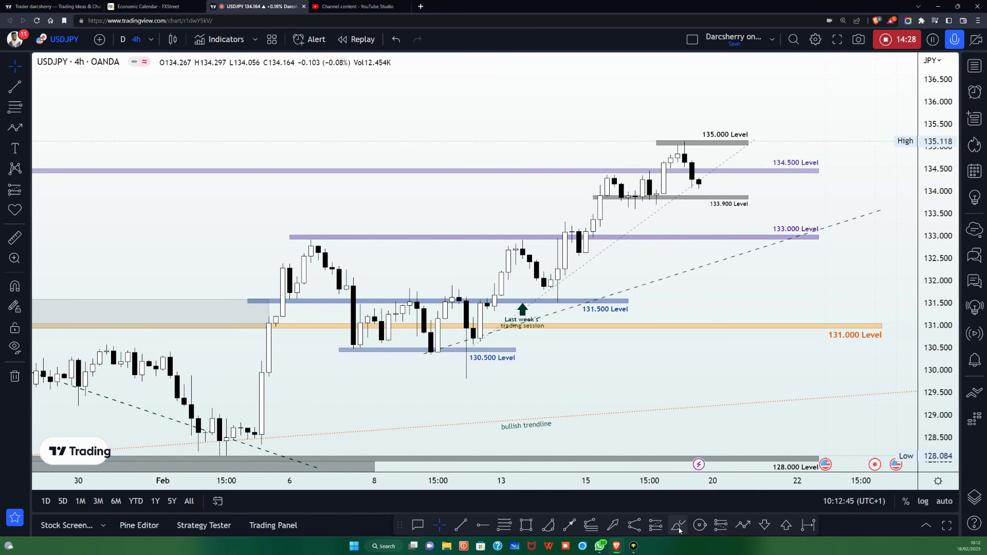
pyautogui.moveTo(685, 182)
pyautogui.mouseDown()
pyautogui.moveTo(699, 161)
pyautogui.moveTo(712, 162)
pyautogui.moveTo(727, 177)
pyautogui.moveTo(689, 164)
pyautogui.moveTo(723, 174)
pyautogui.moveTo(711, 201)
pyautogui.mouseUp()
pyautogui.press('Delete')
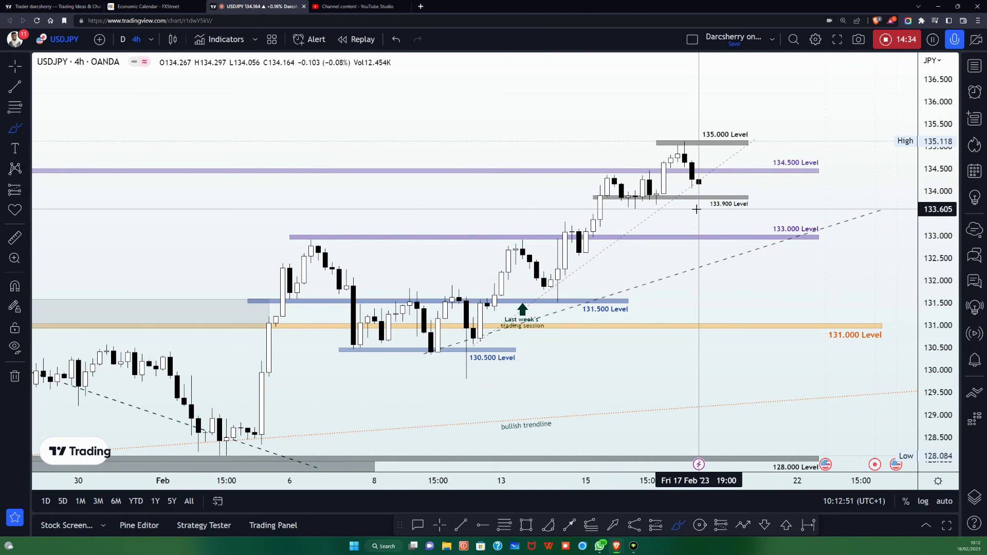
pyautogui.scroll(3, 696, 216)
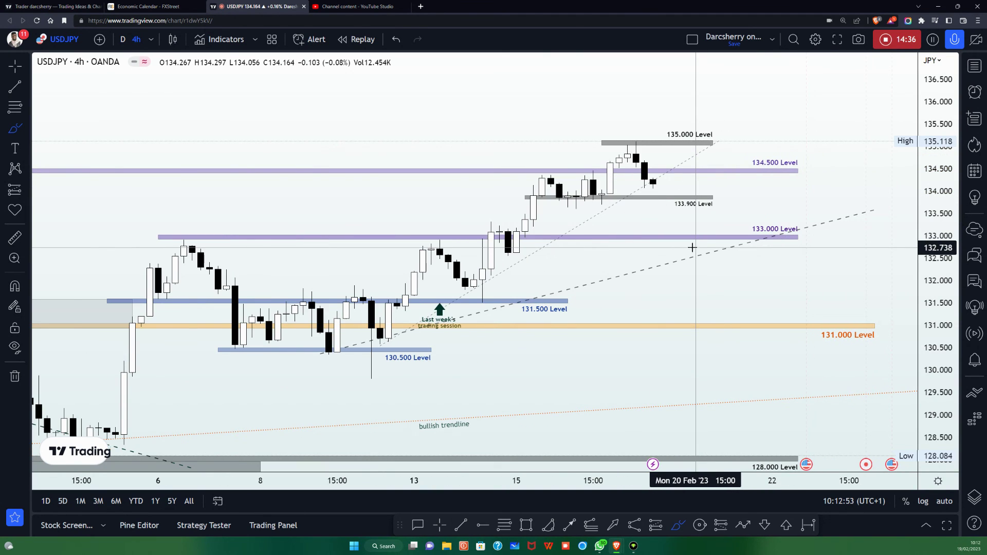
pyautogui.moveTo(697, 230); pyautogui.dragTo(694, 232)
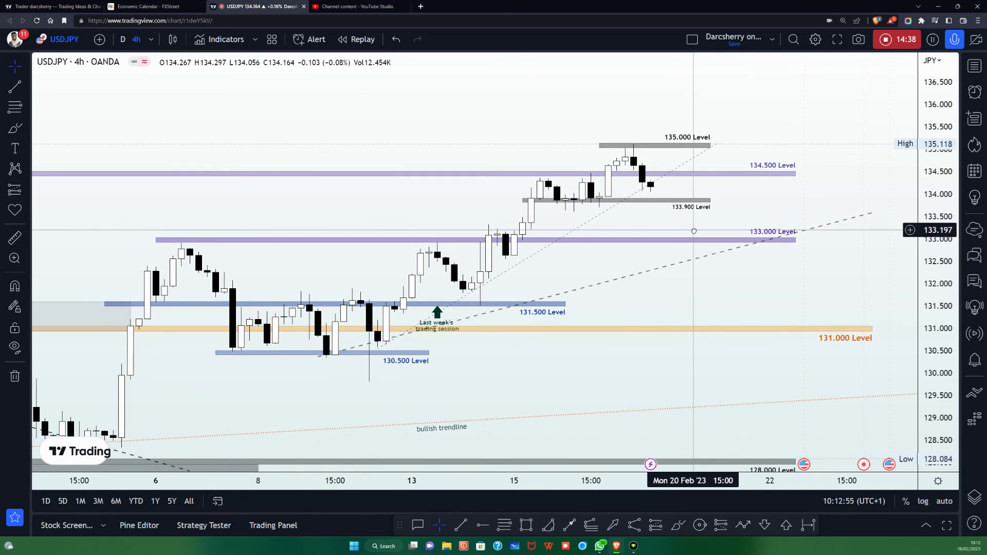